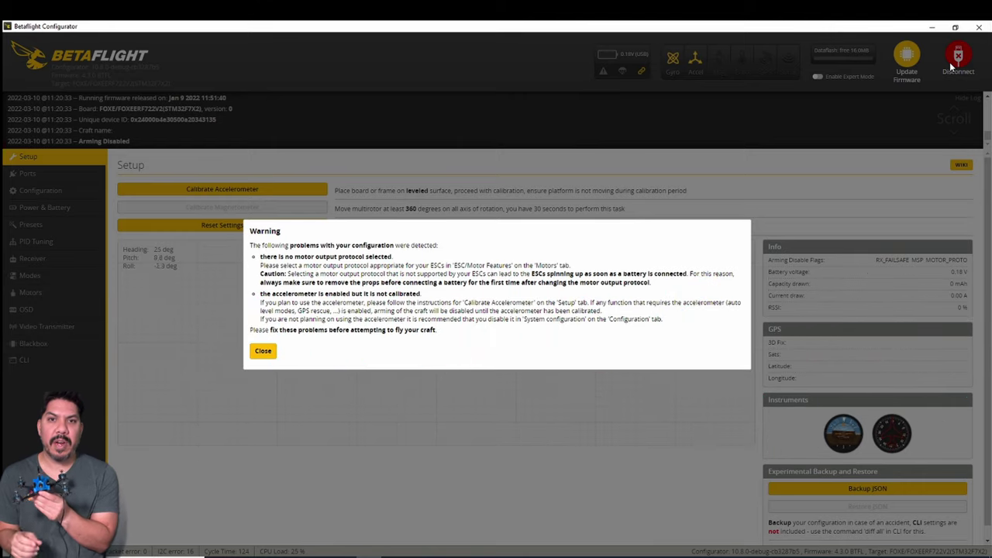
# Step: Dismiss the configuration warning and auto-detect the connected flight controller board in the firmware flasher
pyautogui.press('Escape')
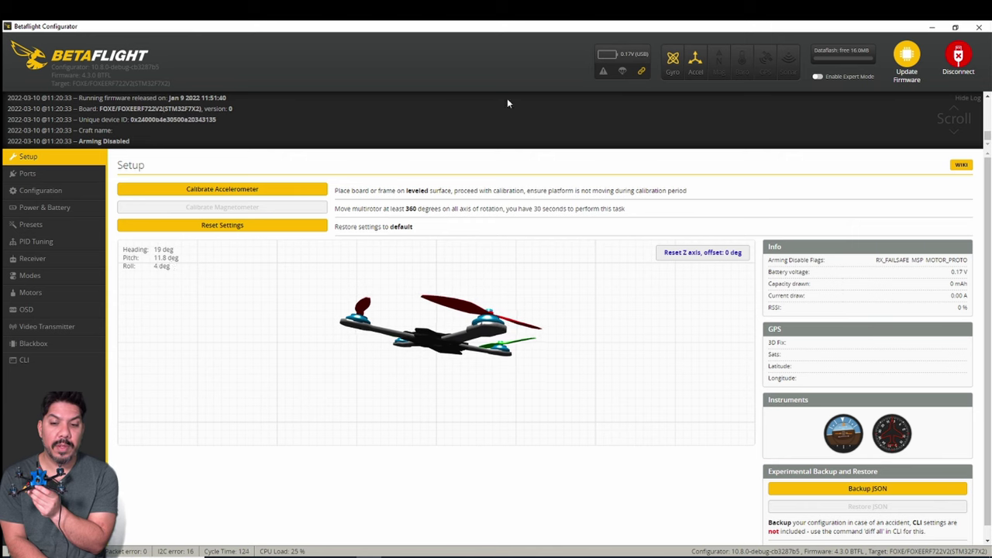
pyautogui.click(907, 62)
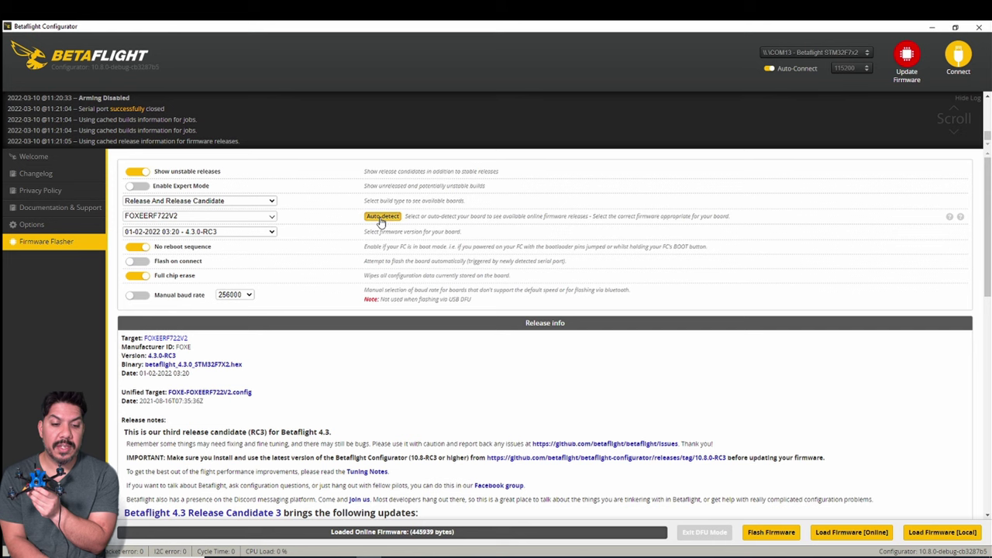
pyautogui.click(380, 221)
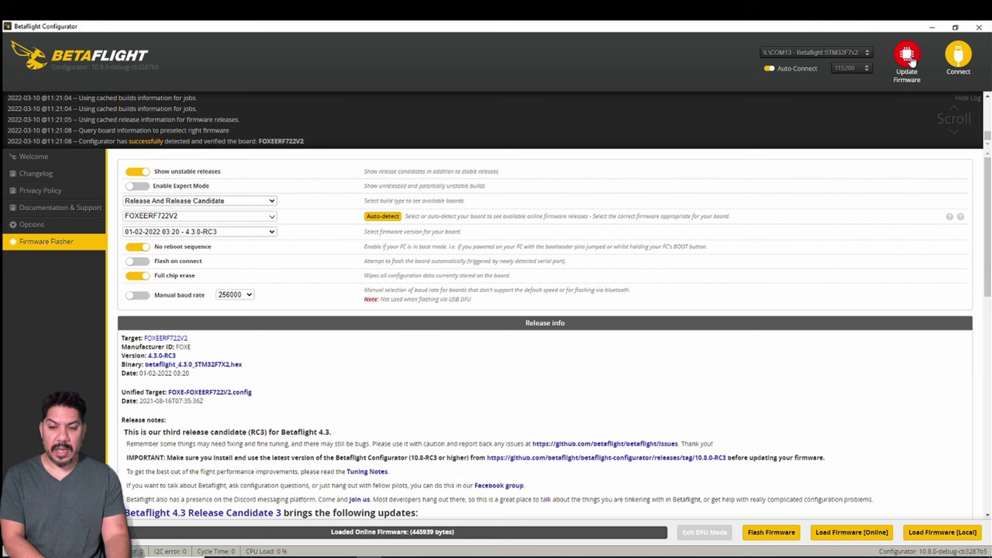
# Step: Reconnect to the flight controller and reboot it into bootloader mode with the CLI command "dfu"
pyautogui.click(958, 56)
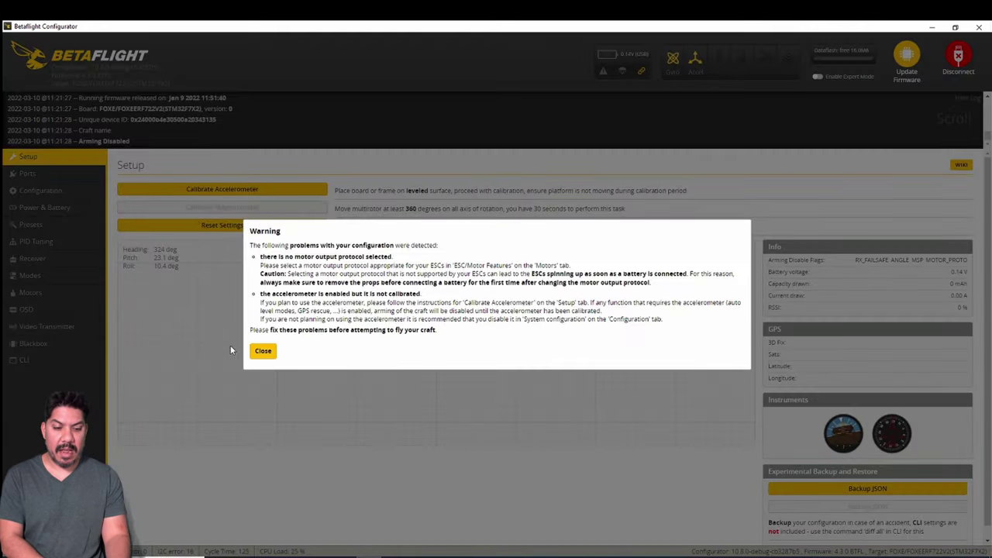
pyautogui.click(263, 350)
pyautogui.click(26, 360)
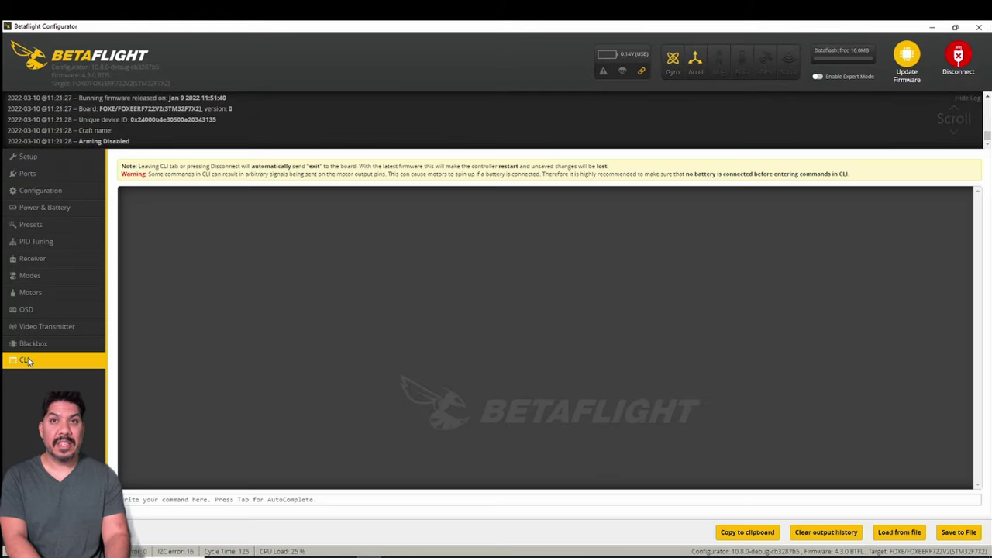
pyautogui.write('d')
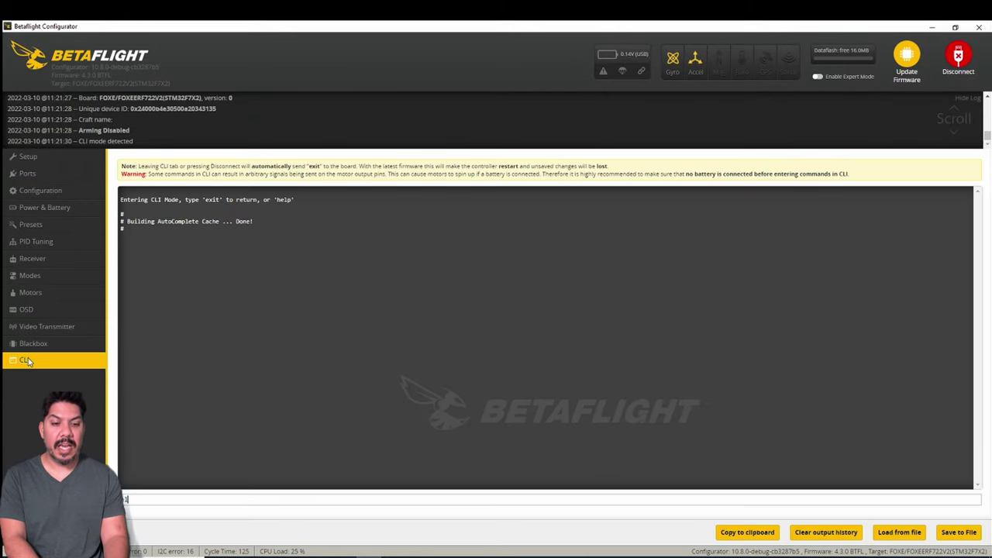
pyautogui.write('fu')
pyautogui.press('Return')
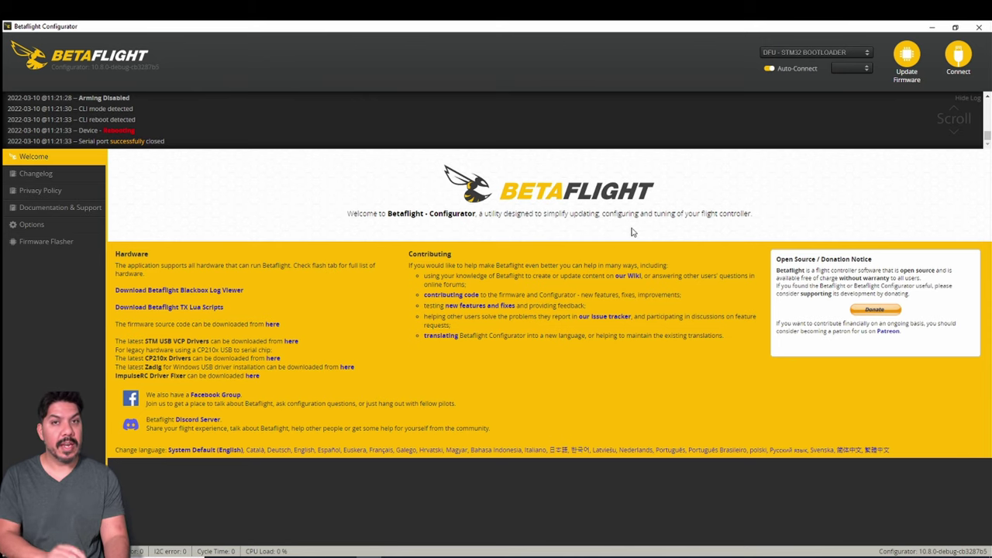
# Step: Select firmware version 4.3.0-RC3 for the FOXEERF722V2 board and flash it
pyautogui.click(908, 51)
pyautogui.scroll(-5, 662, 221)
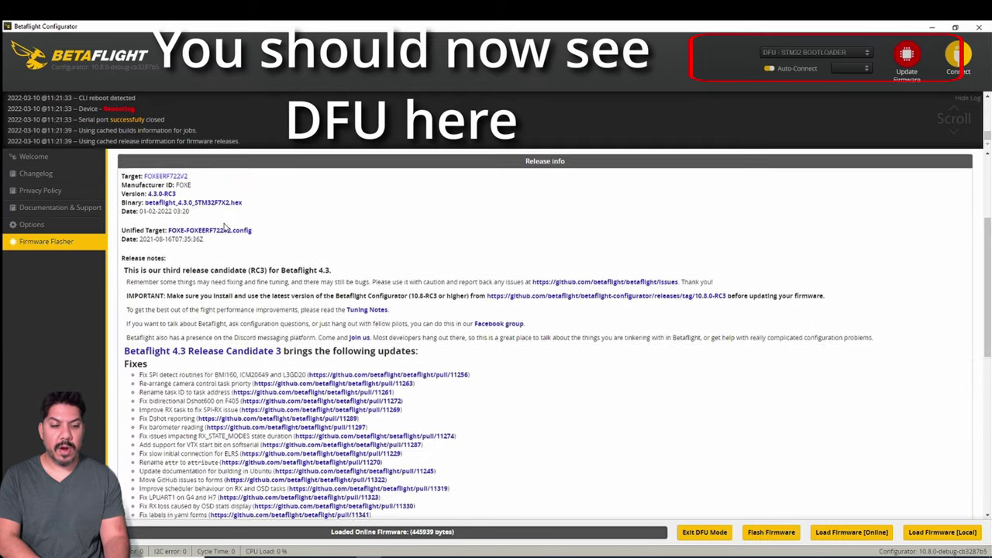
pyautogui.scroll(1, 224, 227)
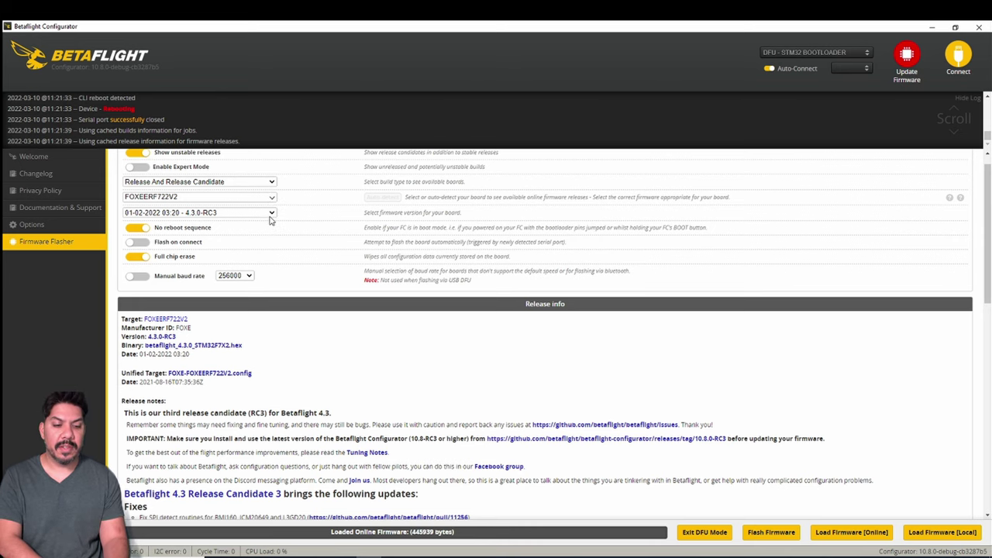
pyautogui.click(269, 217)
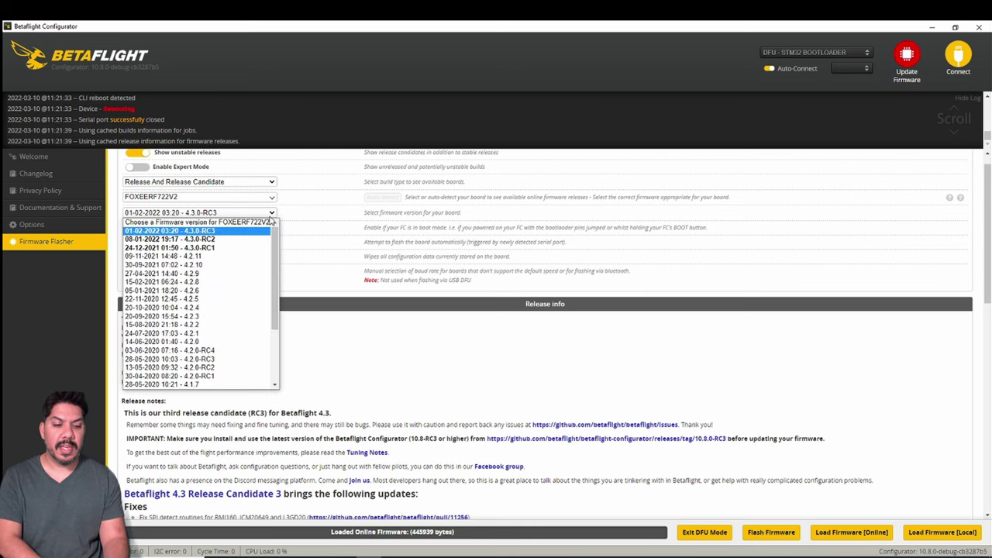
pyautogui.click(240, 231)
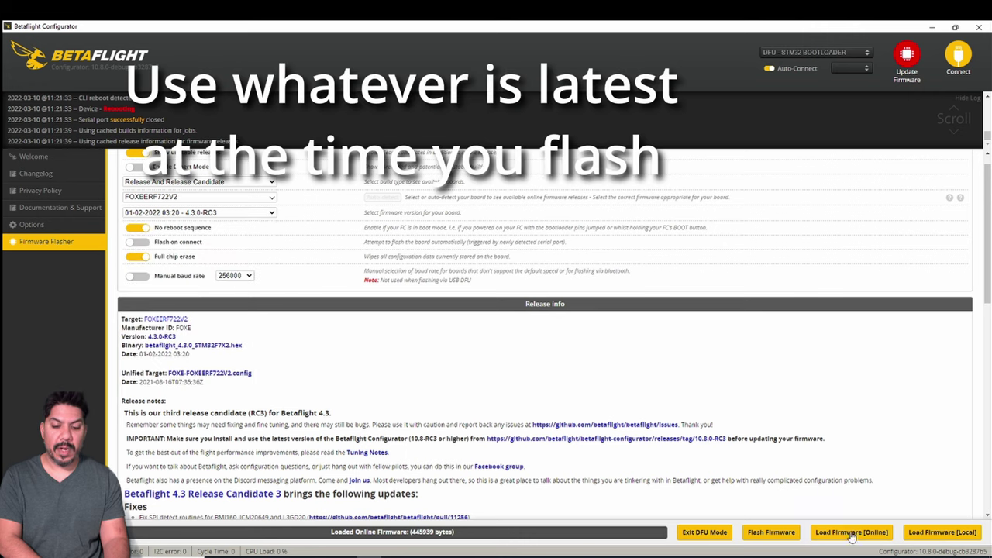
pyautogui.click(772, 533)
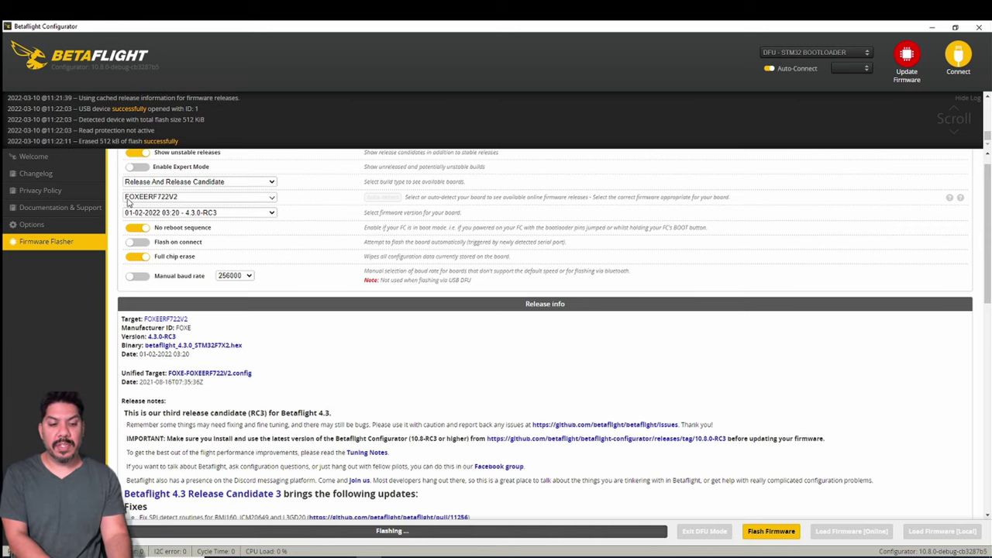
# Step: Connect to the freshly flashed board and apply its custom defaults
pyautogui.scroll(1, 176, 183)
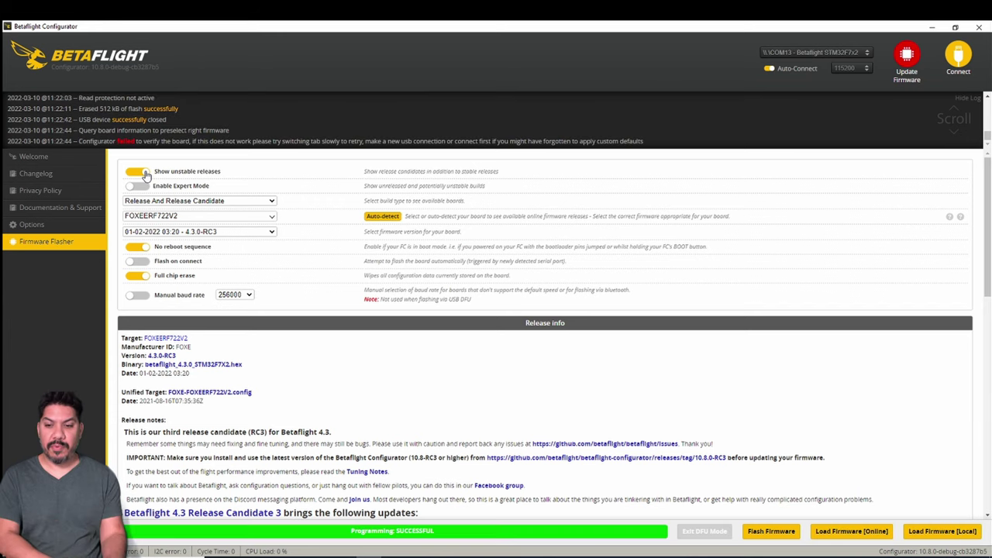
pyautogui.click(948, 59)
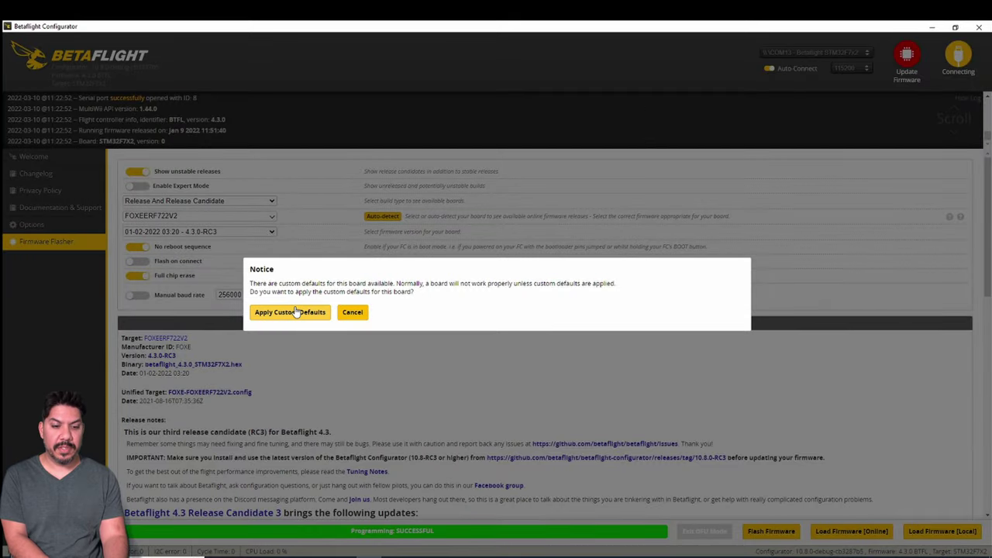
pyautogui.click(303, 314)
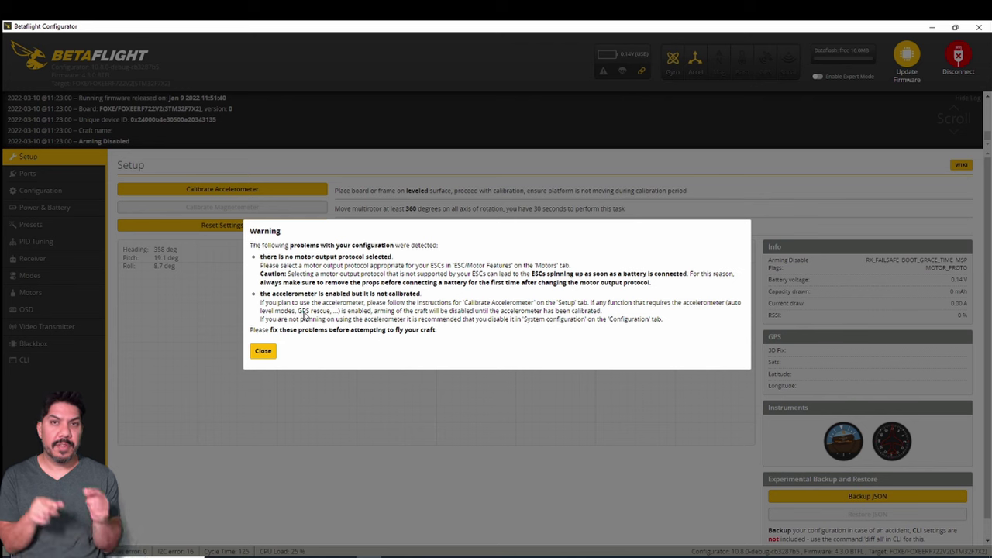
# Step: Dismiss the warning, calibrate the accelerometer and reset the Z axis of the 3D model preview
pyautogui.click(263, 351)
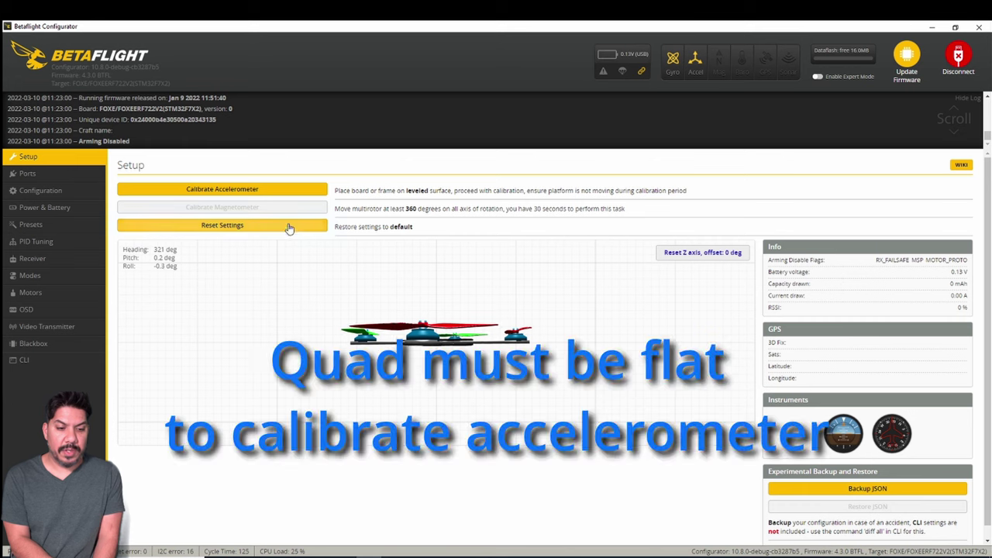
pyautogui.click(258, 191)
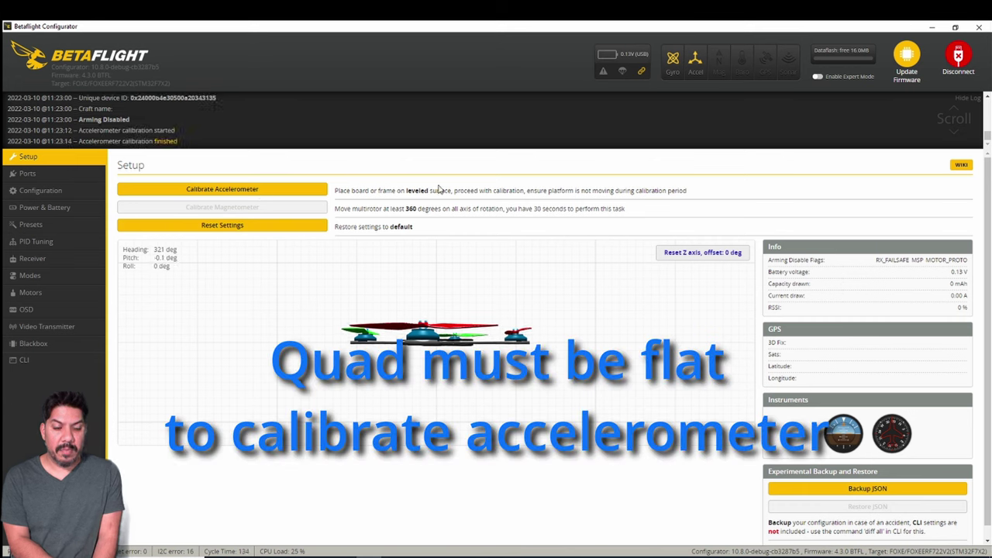
pyautogui.click(689, 253)
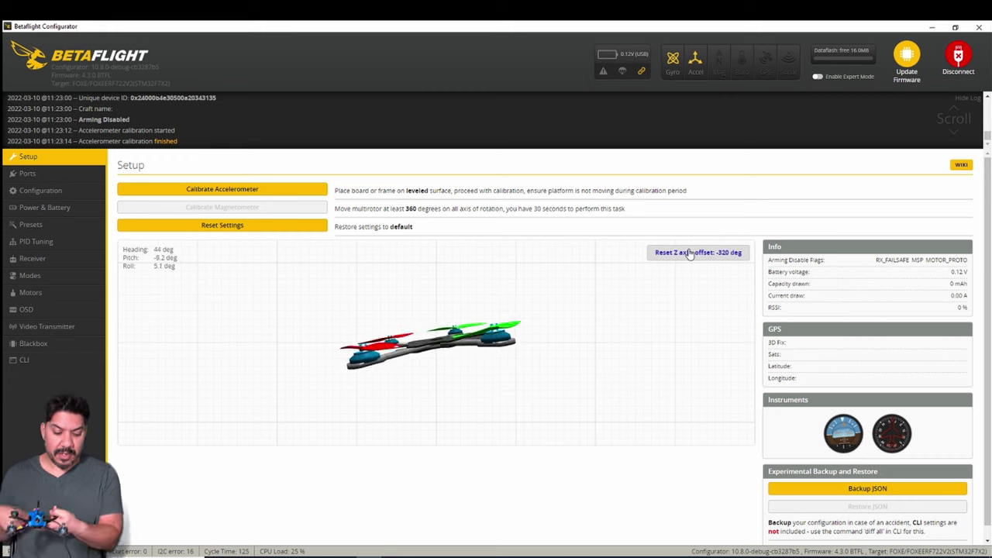
pyautogui.click(689, 253)
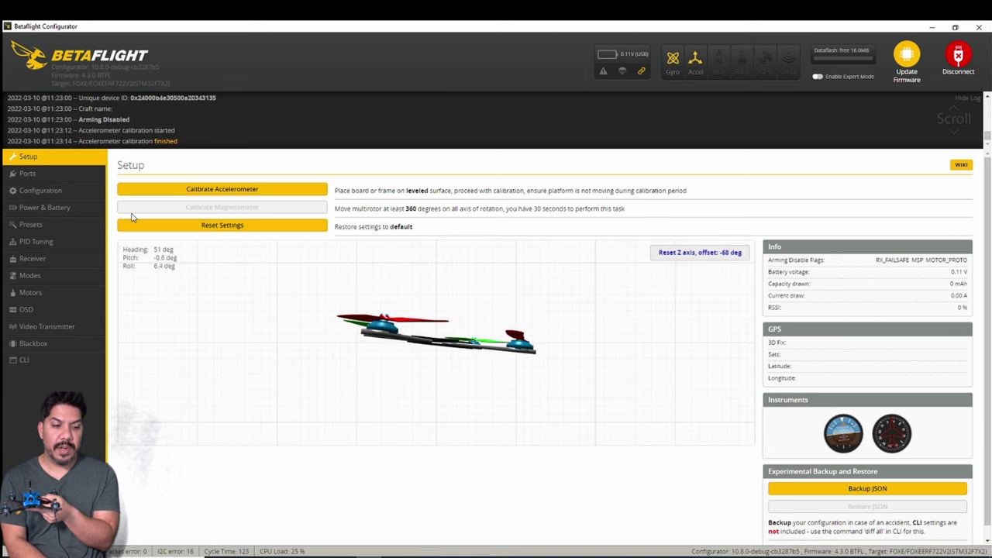
# Step: Examine the serial port assignments and the peripheral options offered for UART2, leaving them as they are
pyautogui.click(40, 189)
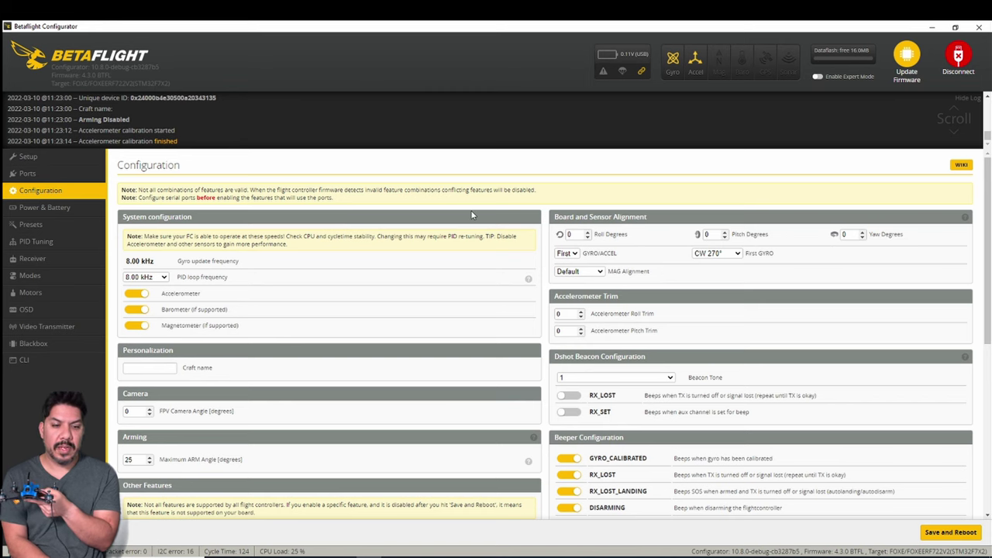
pyautogui.click(35, 173)
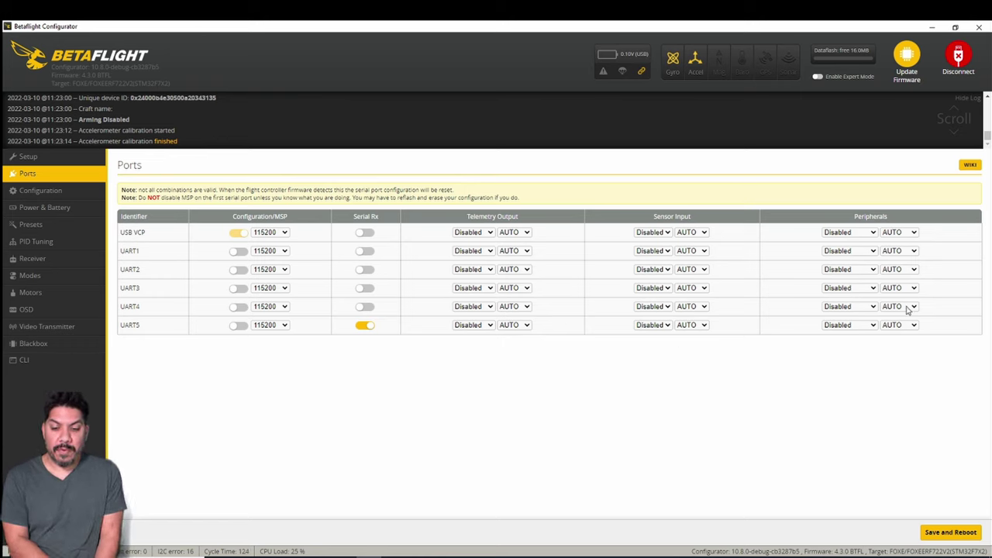
pyautogui.click(864, 271)
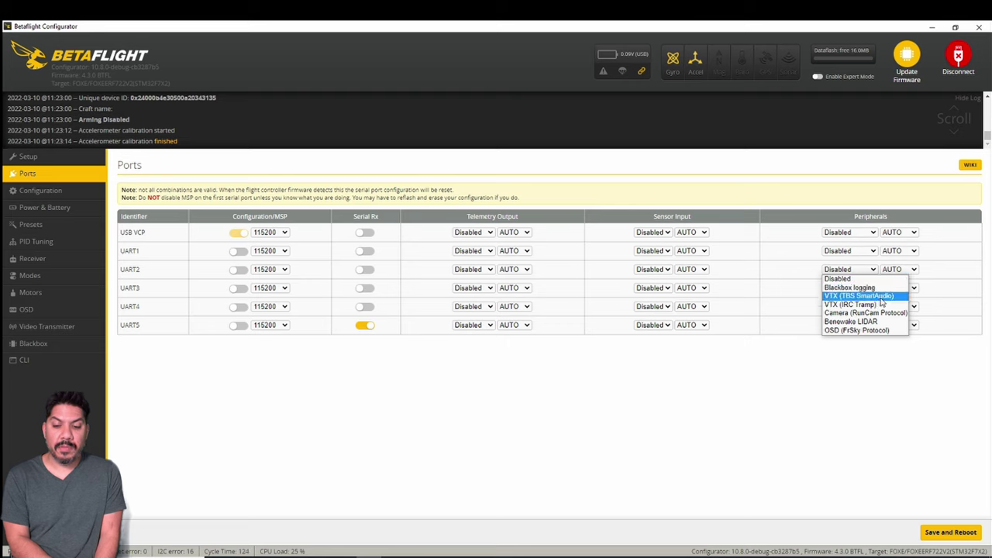
pyautogui.click(741, 192)
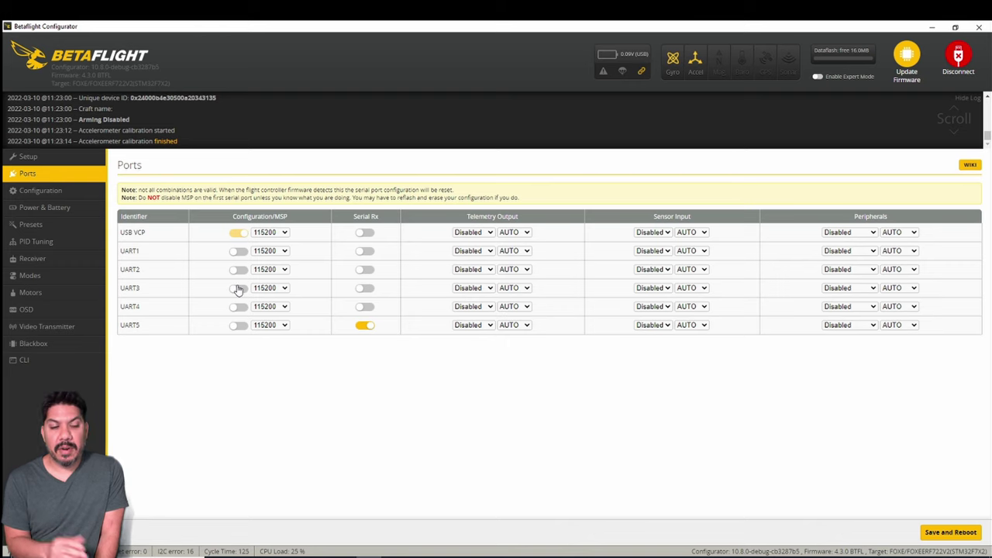
# Step: Disable the barometer and magnetometer in the system configuration and name the craft "jone5 3"
pyautogui.click(36, 191)
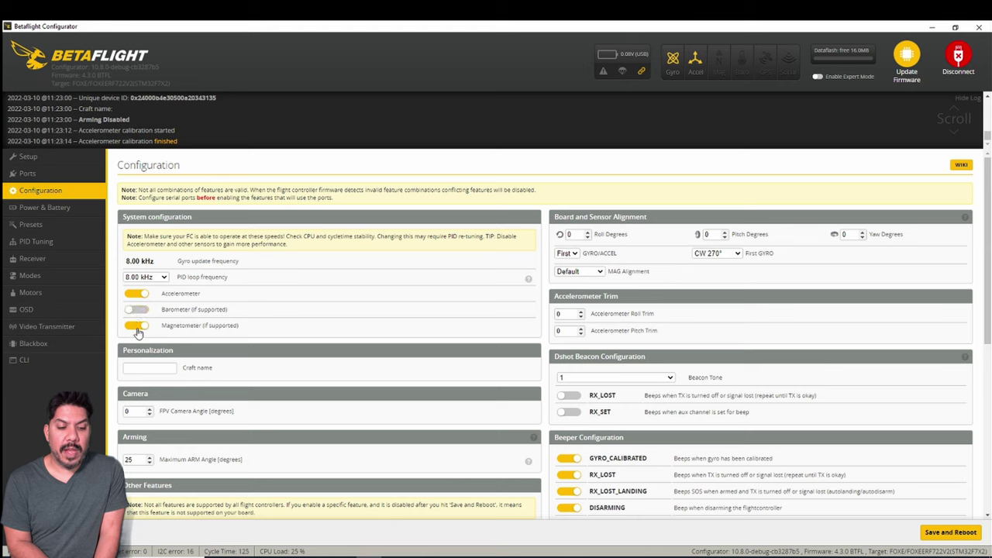
pyautogui.click(160, 367)
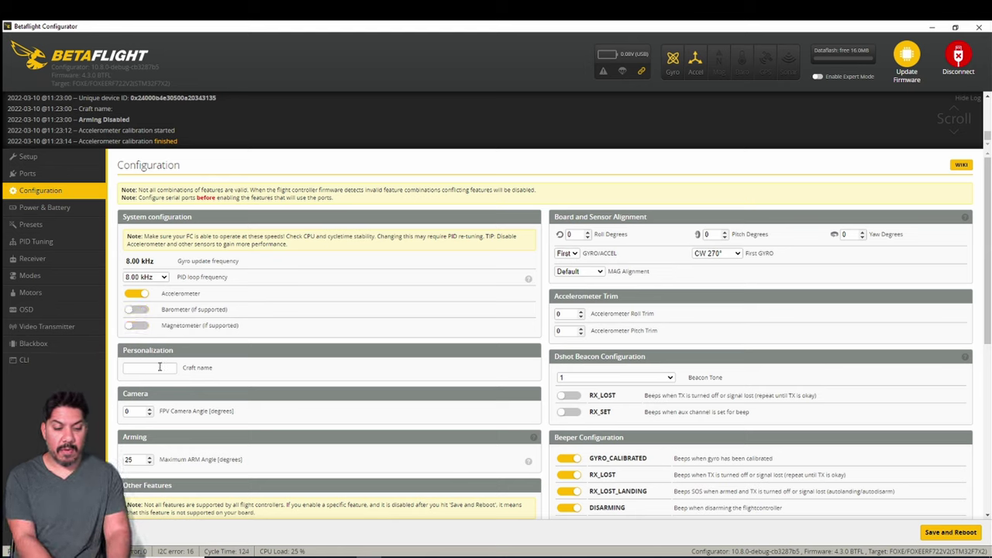
pyautogui.write('jone5')
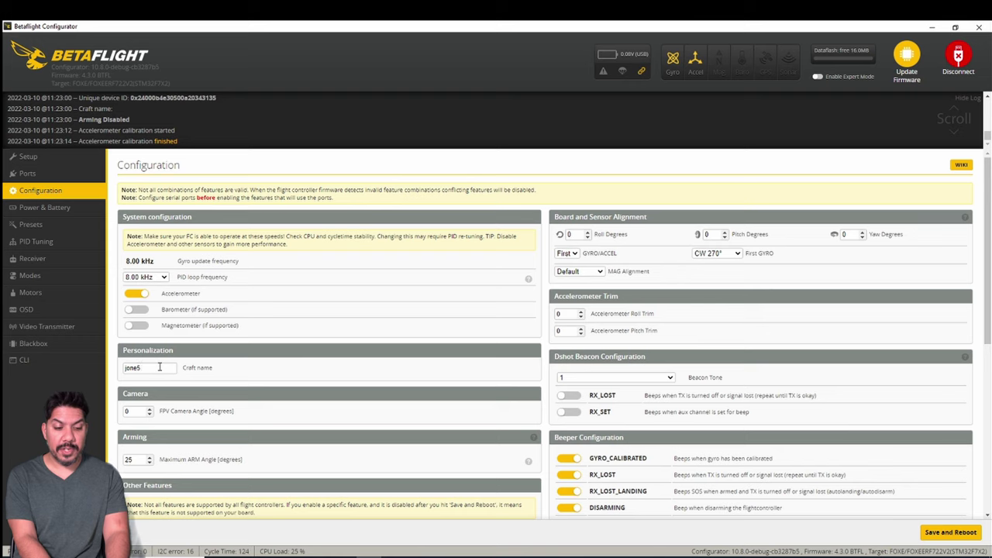
pyautogui.write(' 3')
# Step: Set the maximum arm angle to 180 degrees and enable the RX_SET Dshot beacon
pyautogui.doubleClick(138, 461)
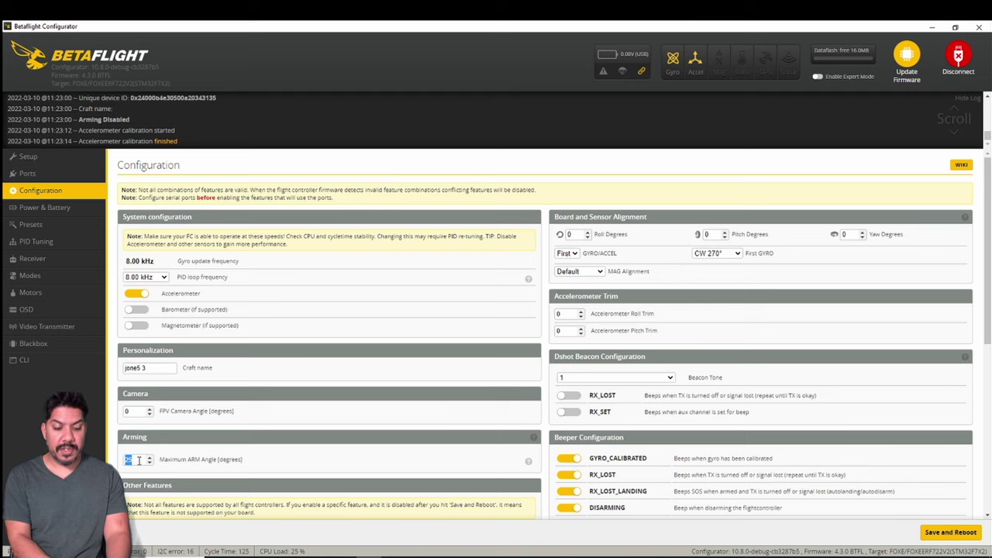
pyautogui.write('180')
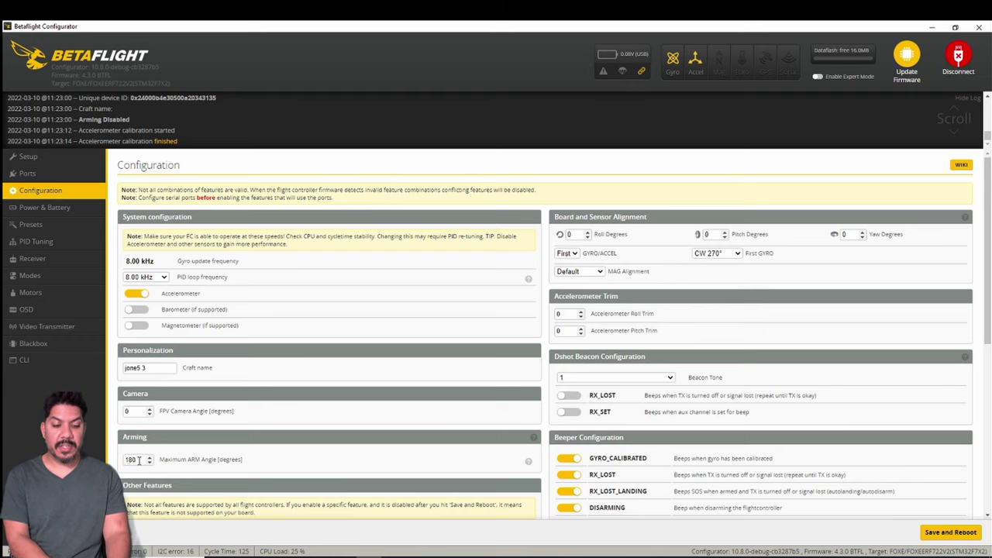
pyautogui.scroll(-3, 327, 453)
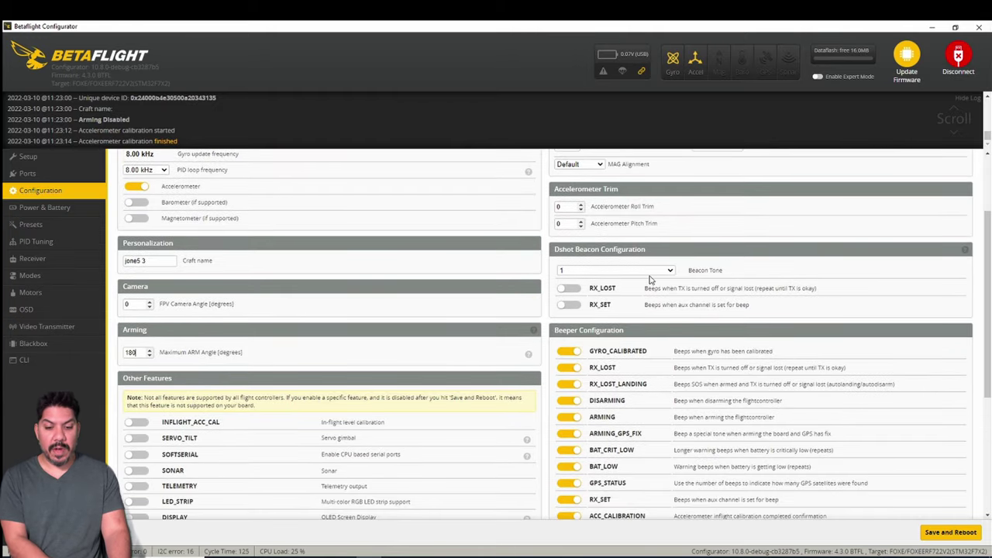
pyautogui.click(569, 306)
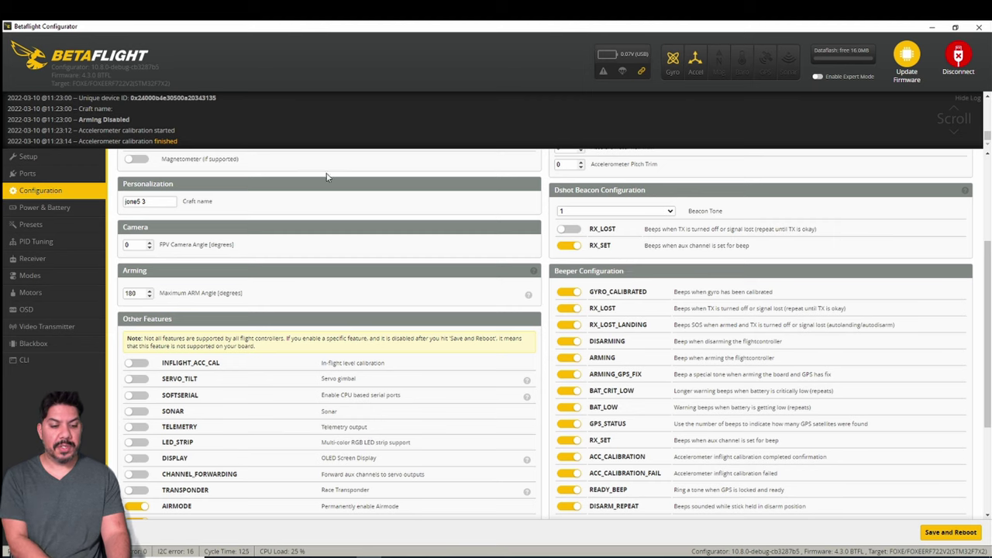
# Step: Enable the LED_STRIP and TELEMETRY features, save the configuration with a reboot and dismiss the warning
pyautogui.click(138, 443)
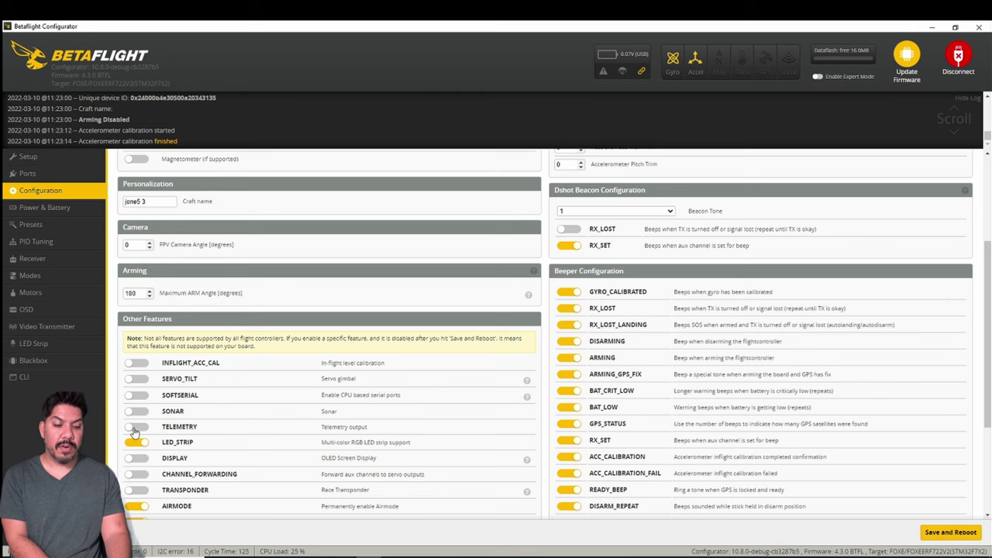
pyautogui.scroll(-3, 428, 377)
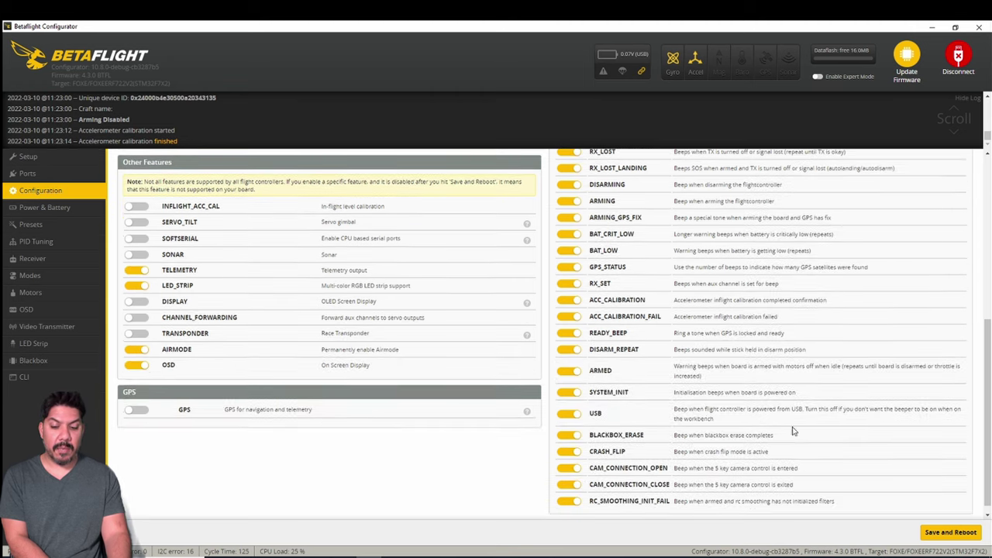
pyautogui.click(933, 530)
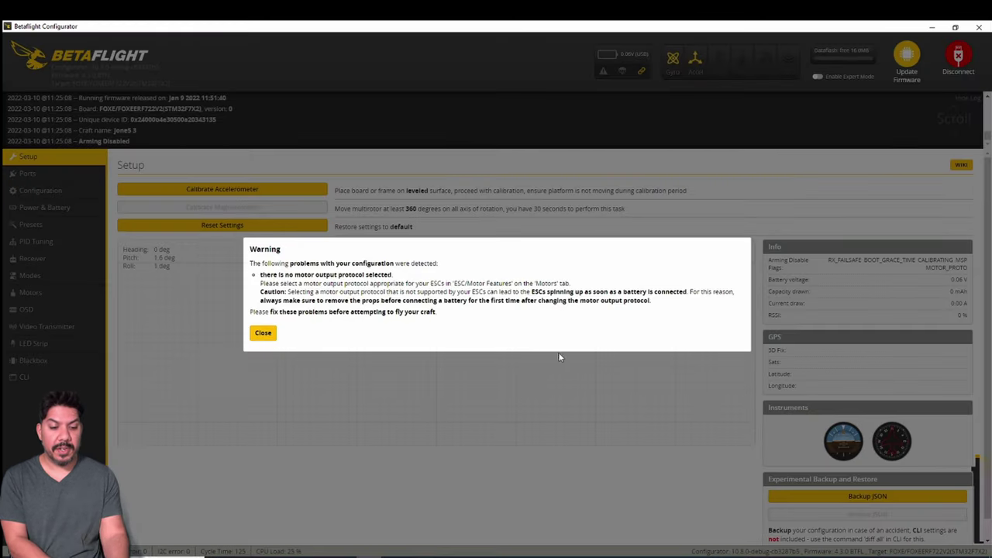
pyautogui.click(262, 331)
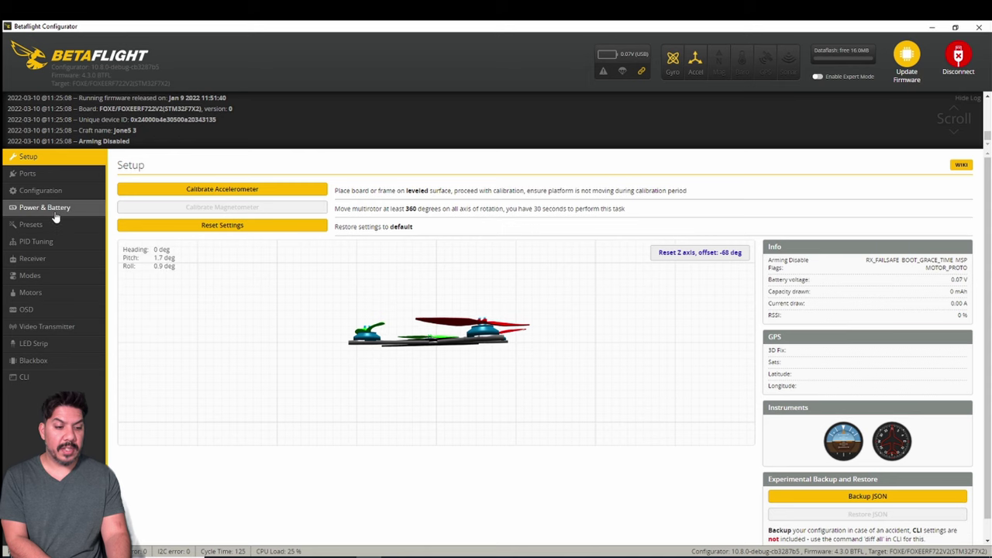
# Step: Set the receiver mode to Serial (via UART) with IRC GHOST as provider, then save with a reboot and dismiss the warning
pyautogui.click(62, 258)
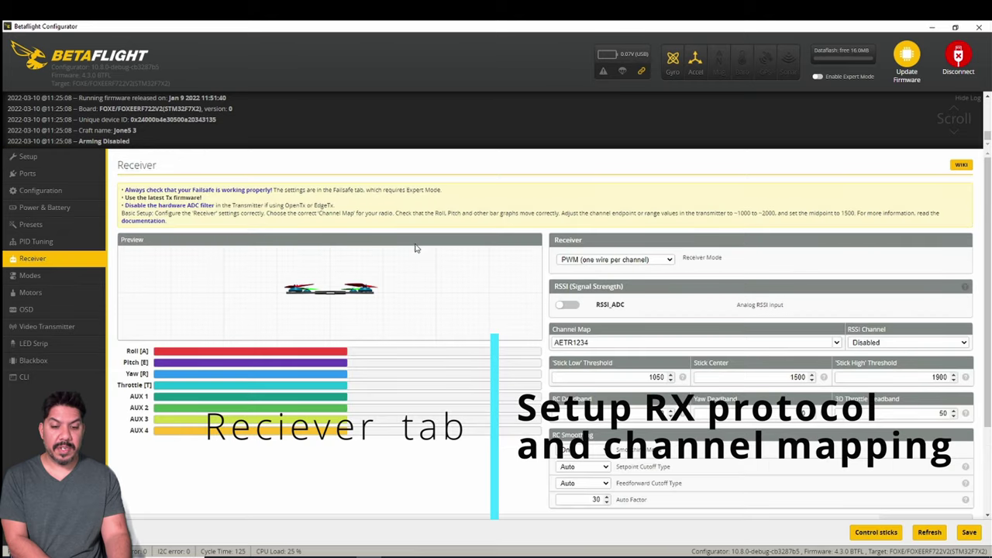
pyautogui.click(670, 260)
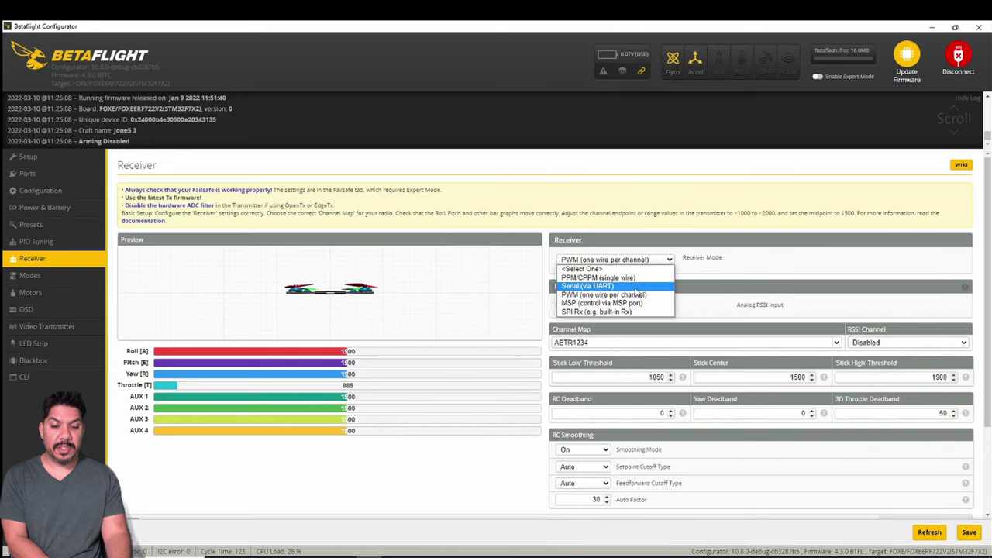
pyautogui.click(587, 286)
pyautogui.click(618, 305)
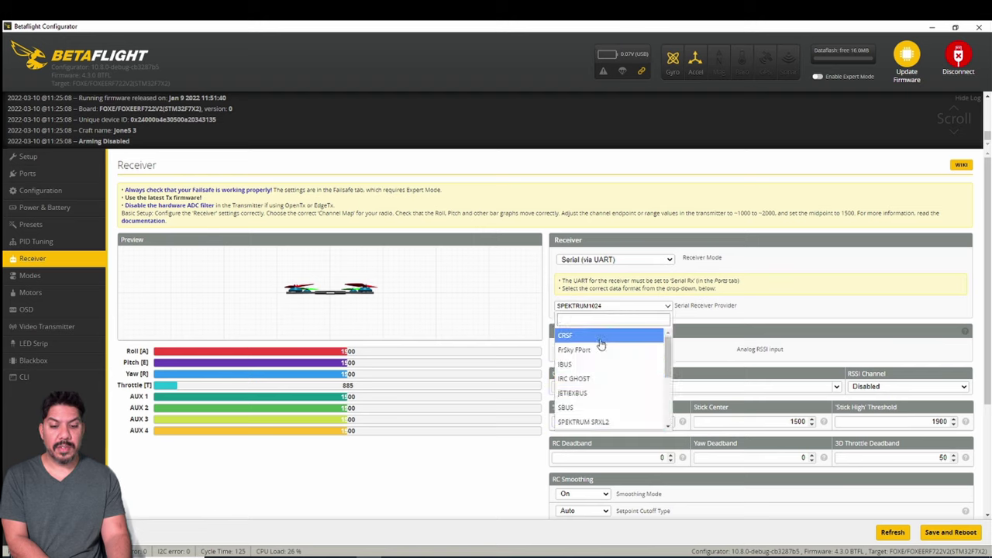
pyautogui.scroll(-1, 618, 389)
pyautogui.scroll(-2, 618, 389)
pyautogui.scroll(3, 619, 389)
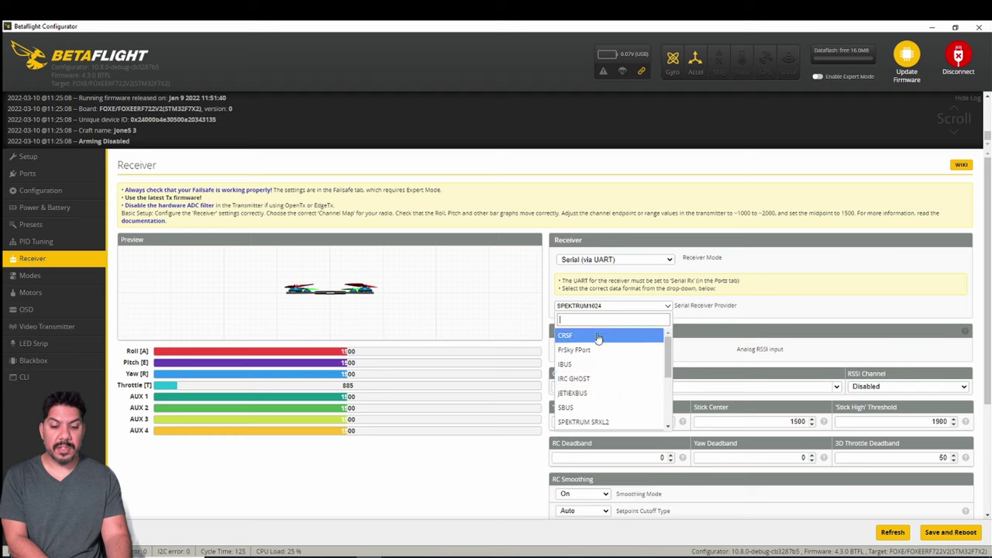
pyautogui.click(578, 378)
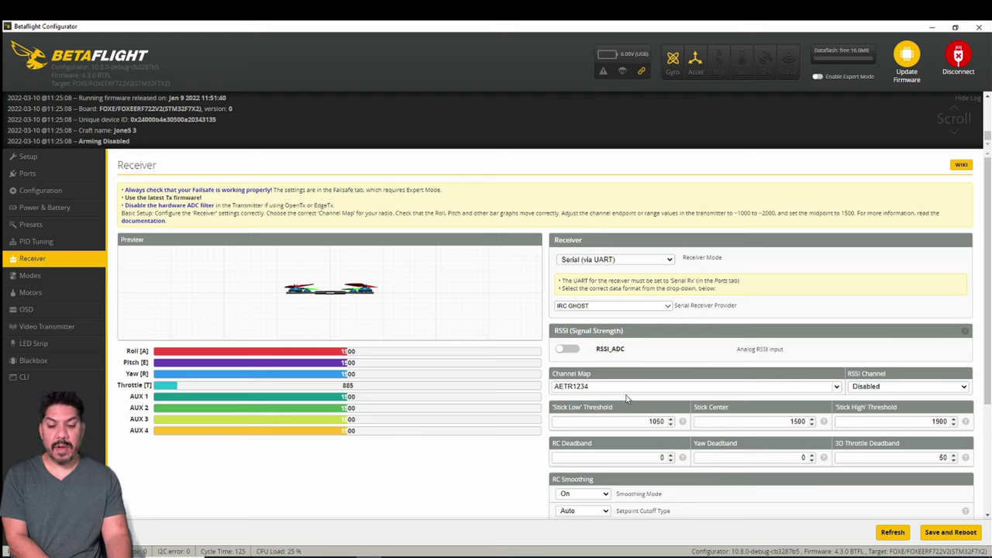
pyautogui.click(959, 533)
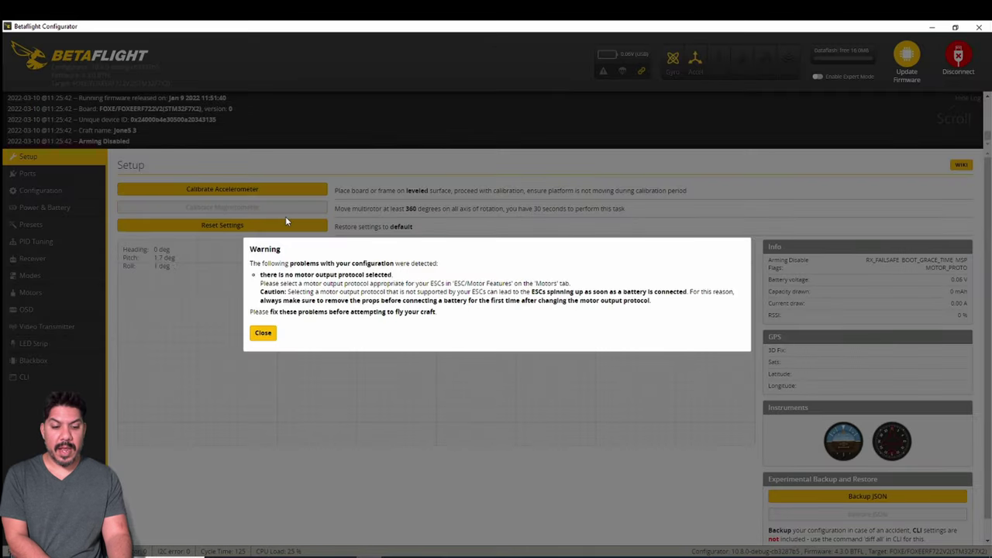
pyautogui.click(264, 333)
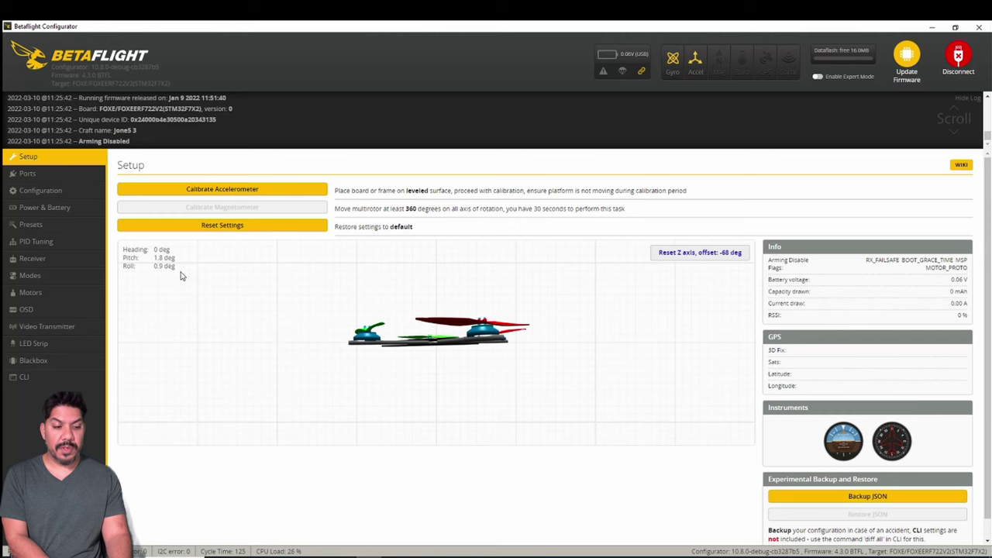
# Step: Add an ARM mode range on AUX 1 from 1650 to 2100
pyautogui.click(71, 277)
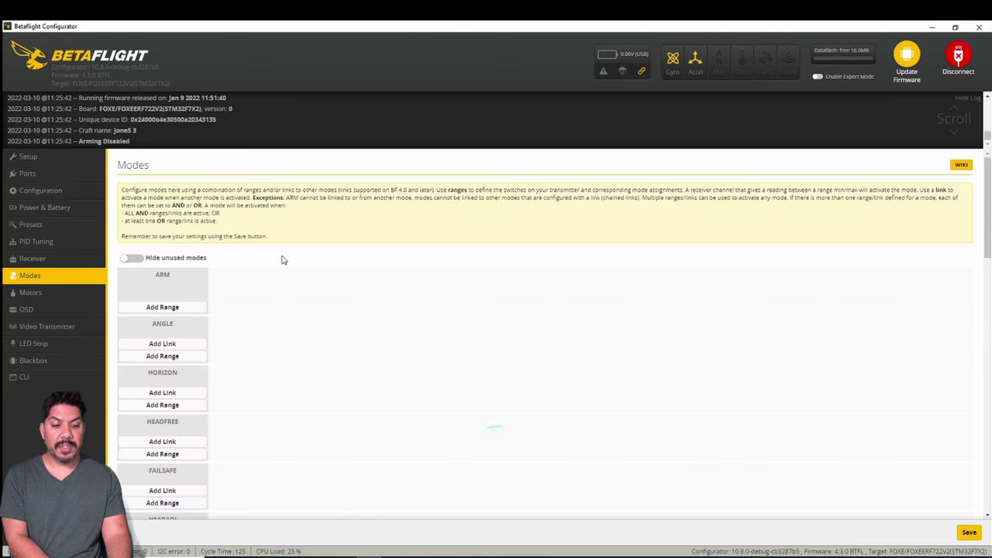
pyautogui.click(175, 307)
pyautogui.click(246, 279)
pyautogui.click(228, 295)
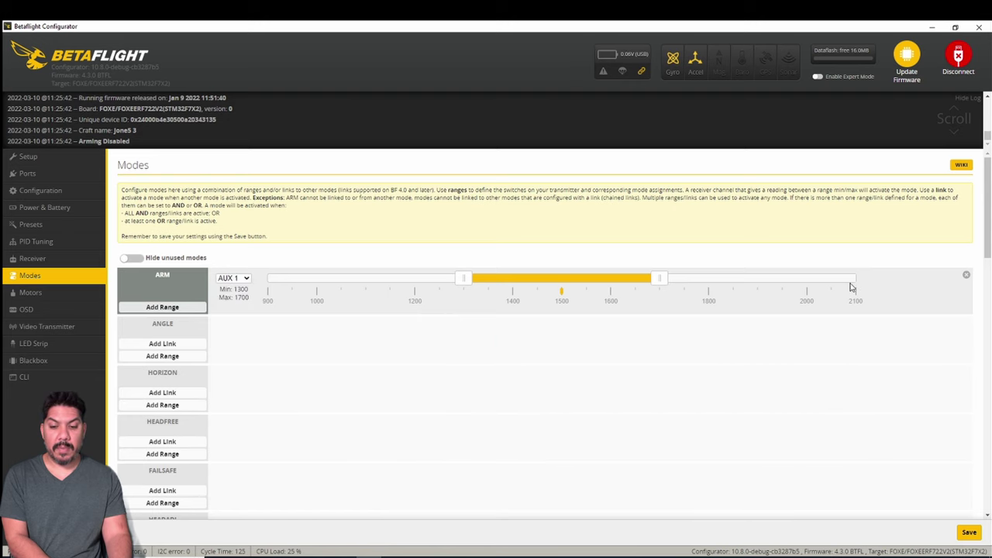
pyautogui.click(850, 282)
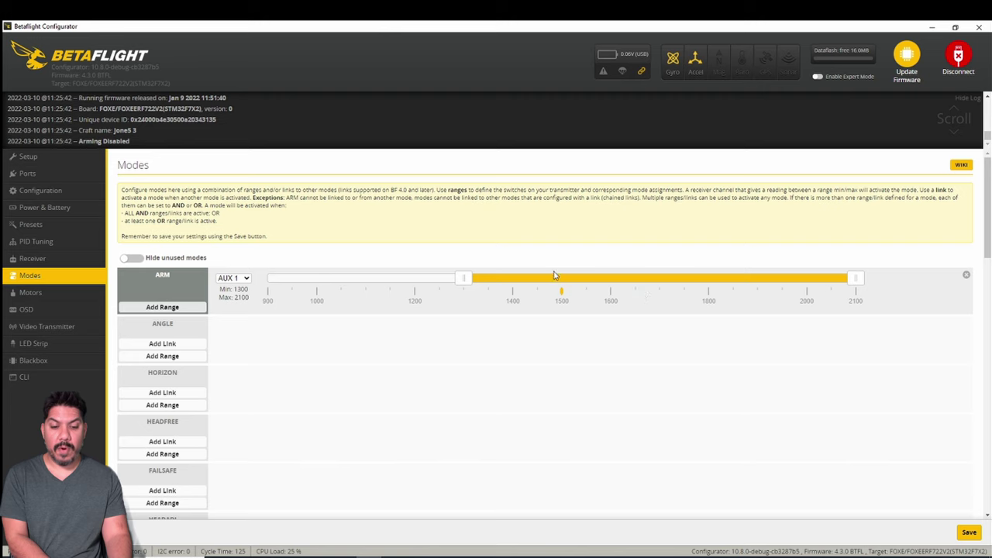
pyautogui.moveTo(466, 283); pyautogui.dragTo(636, 282)
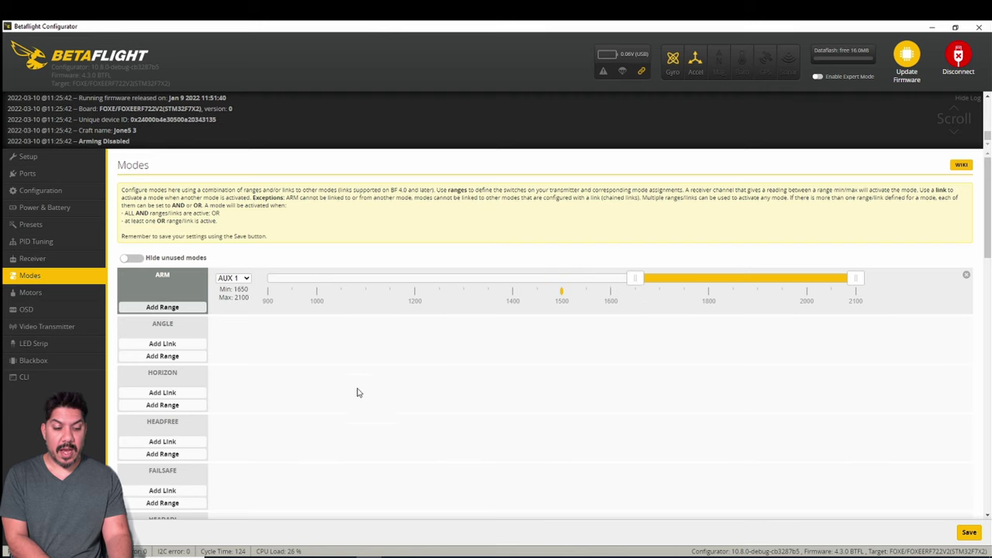
# Step: Add an ANGLE mode range on AUX 2 from 1700 to 2100
pyautogui.scroll(-1, 281, 403)
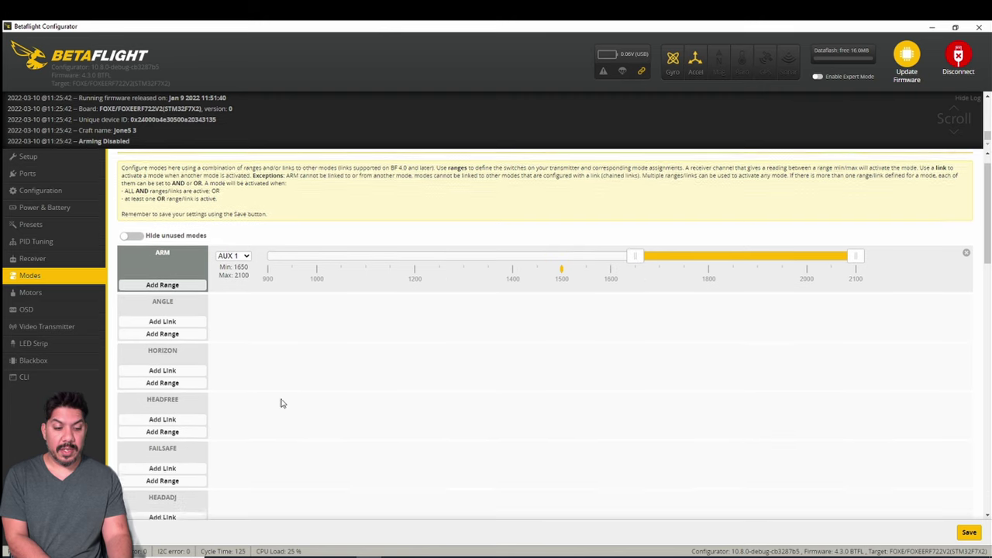
pyautogui.click(192, 333)
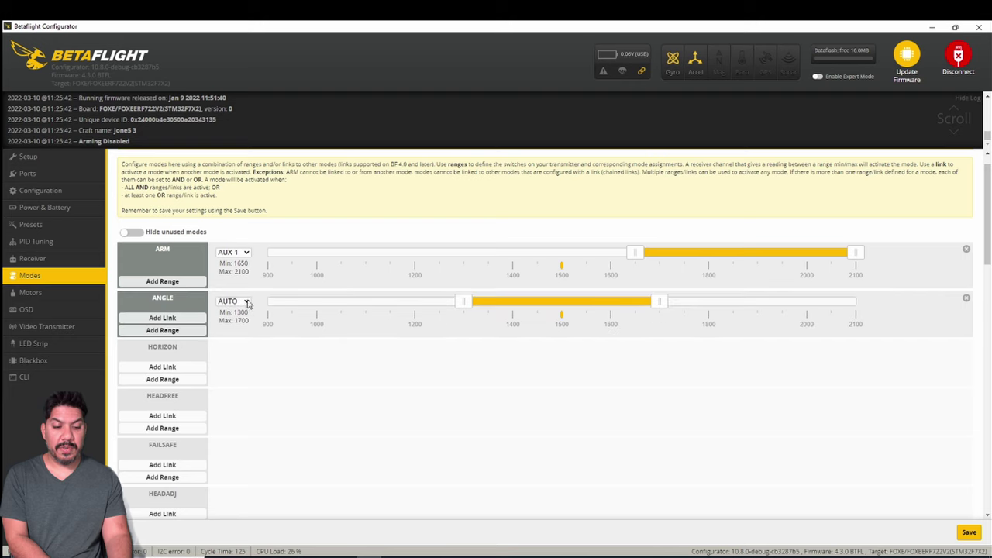
pyautogui.click(245, 301)
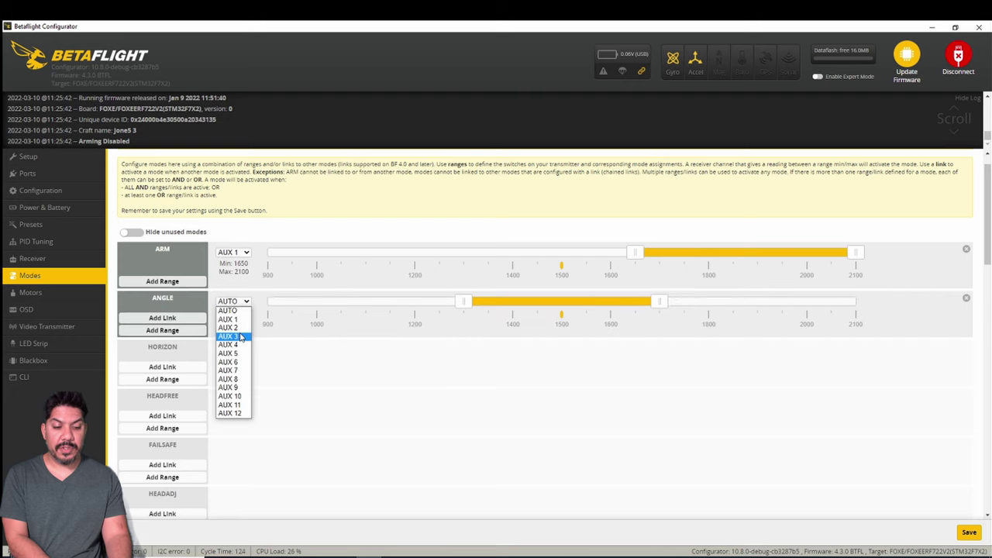
pyautogui.click(235, 327)
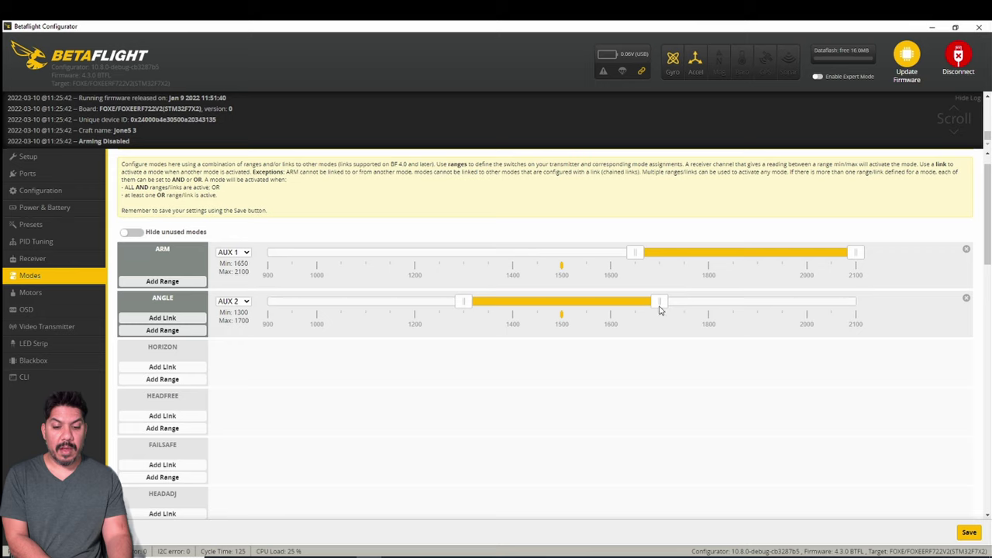
pyautogui.click(855, 303)
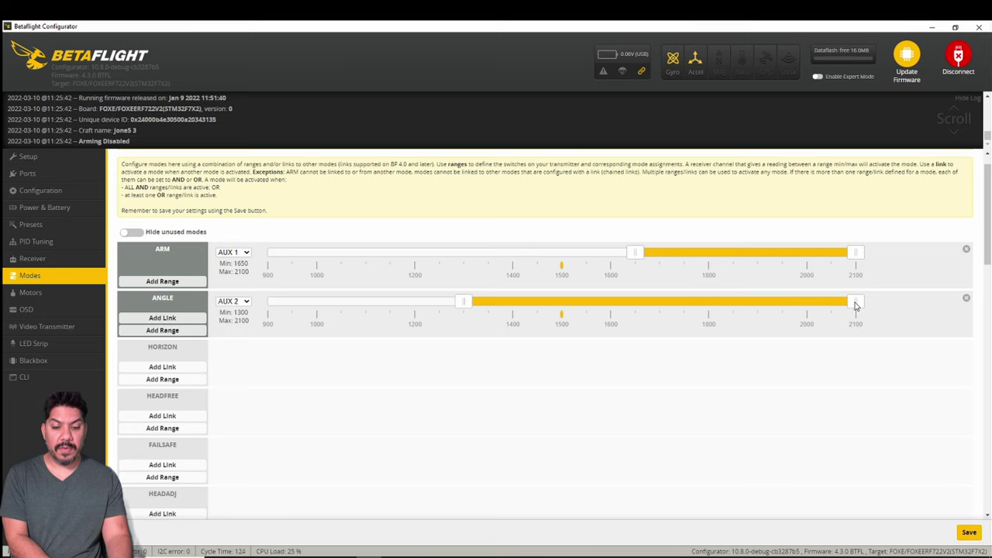
pyautogui.moveTo(465, 303); pyautogui.dragTo(661, 303)
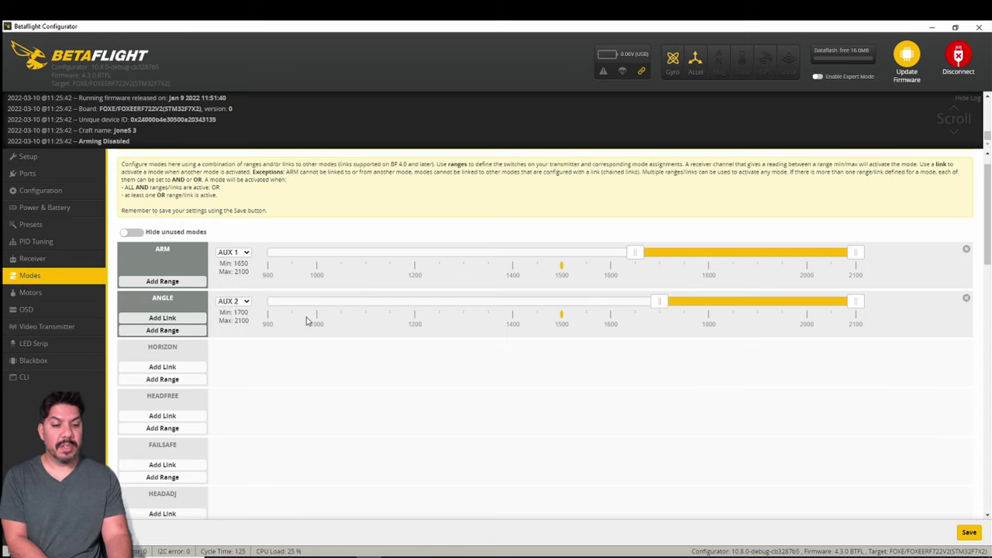
# Step: Add a BEEPER mode range on AUX 3 from 1700 to 2100
pyautogui.scroll(-3, 194, 354)
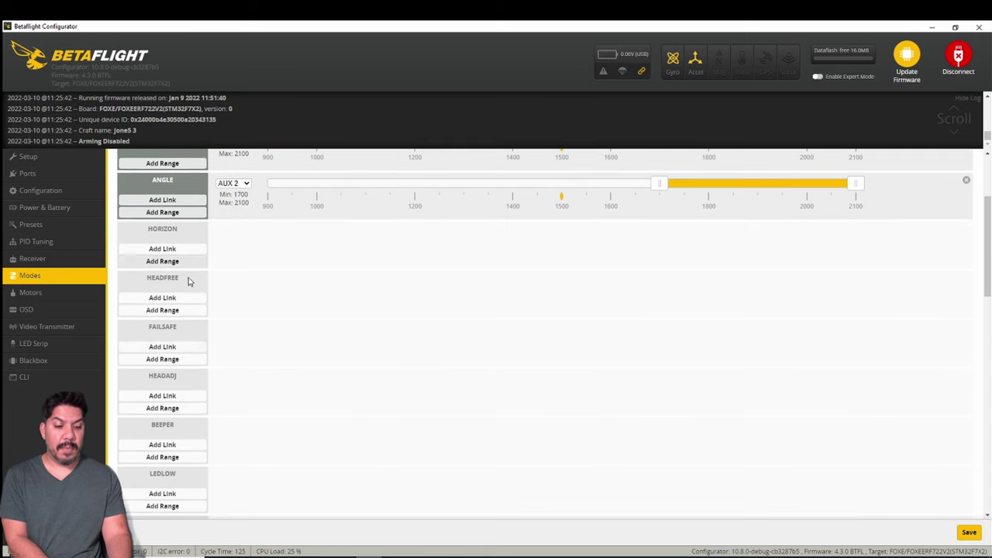
pyautogui.scroll(-2, 198, 387)
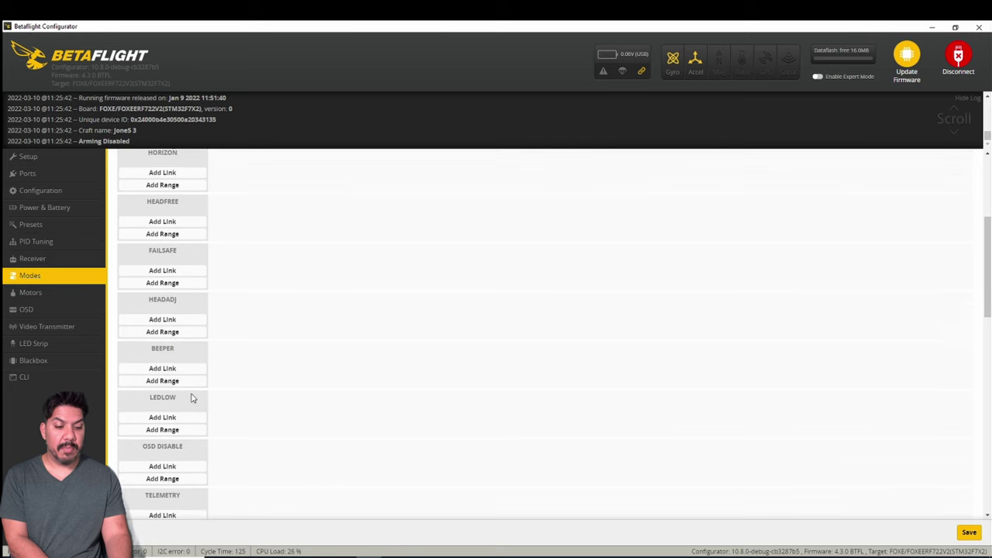
pyautogui.click(164, 380)
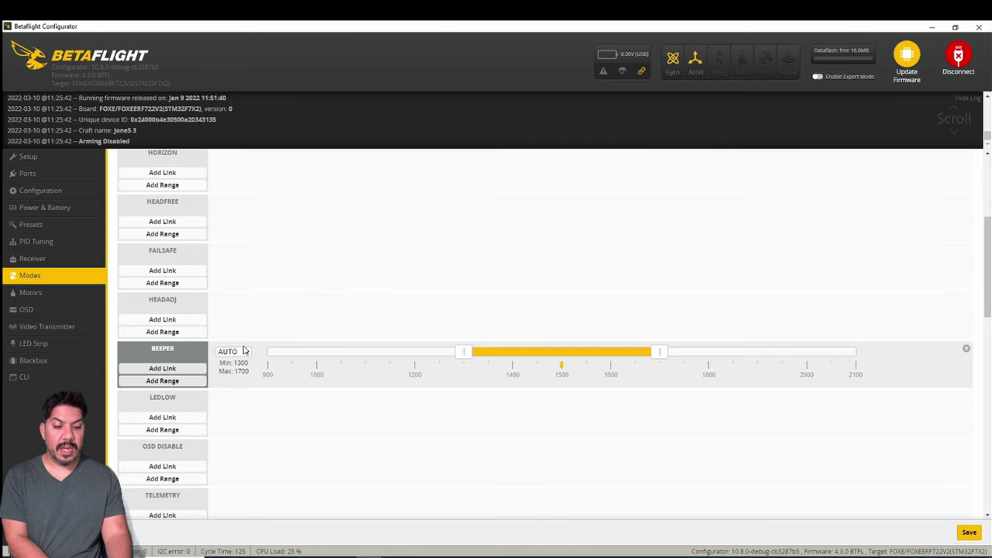
pyautogui.click(244, 350)
pyautogui.click(235, 387)
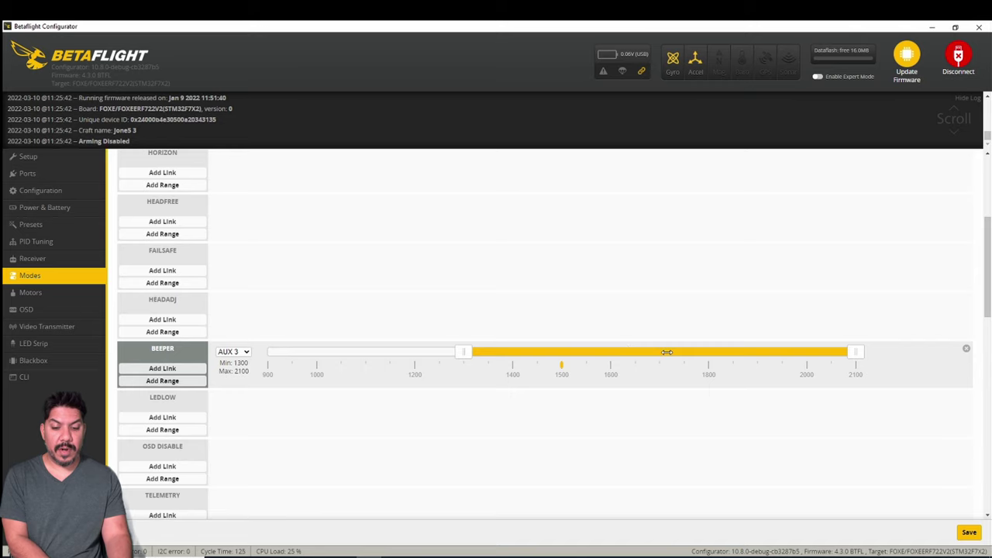
pyautogui.moveTo(468, 355); pyautogui.dragTo(670, 365)
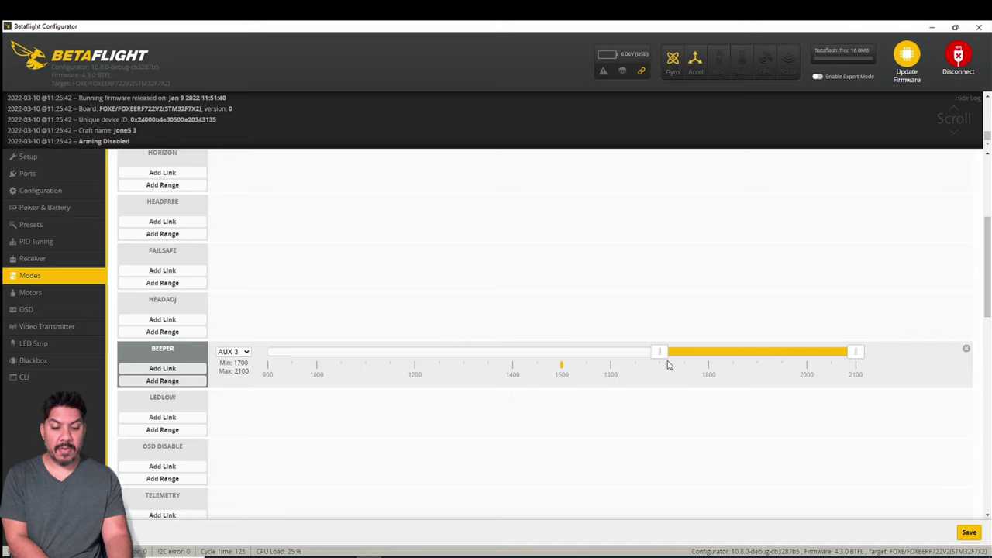
# Step: Look through the remaining modes down to BEEPER MUTE and save the mode settings
pyautogui.scroll(-4, 436, 364)
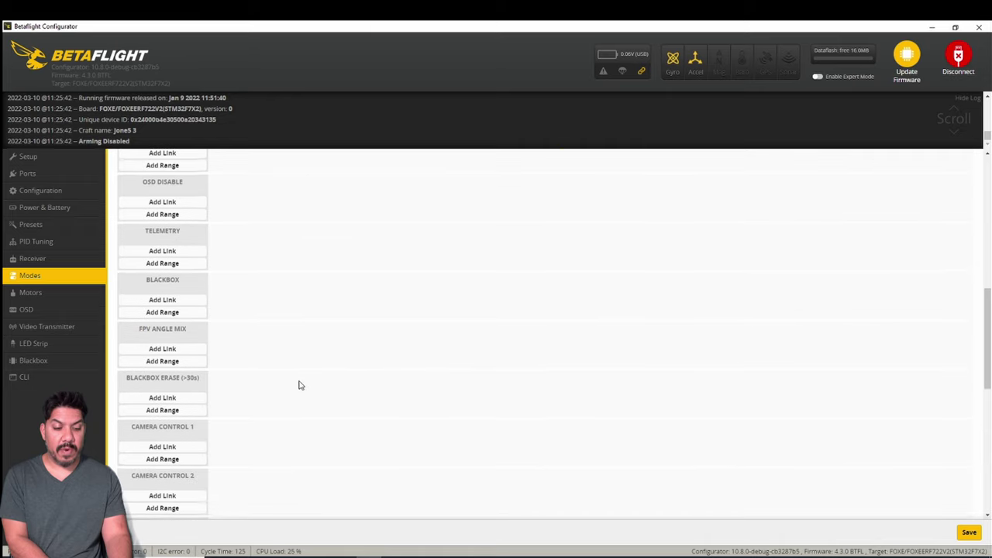
pyautogui.scroll(-8, 267, 430)
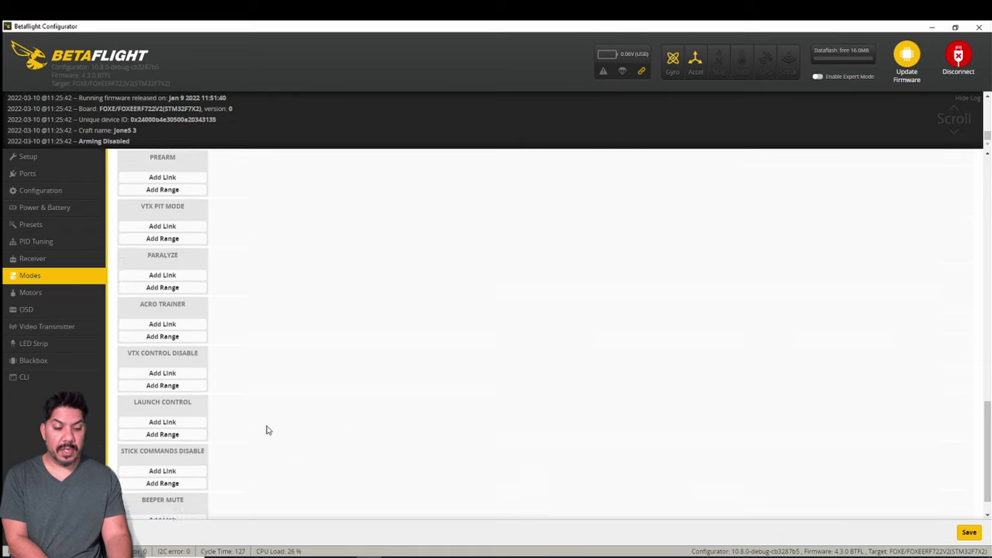
pyautogui.scroll(3, 267, 430)
pyautogui.scroll(-3, 267, 430)
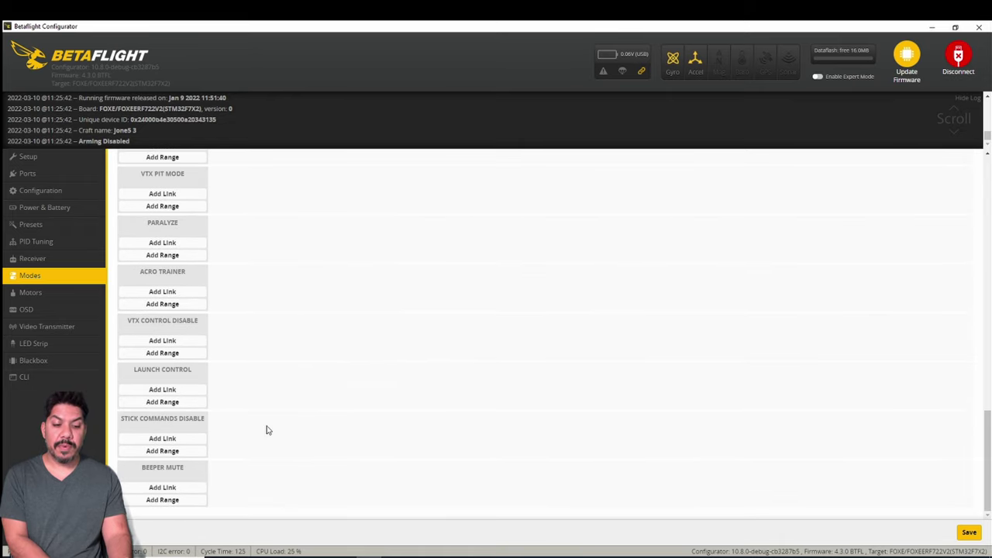
pyautogui.click(969, 531)
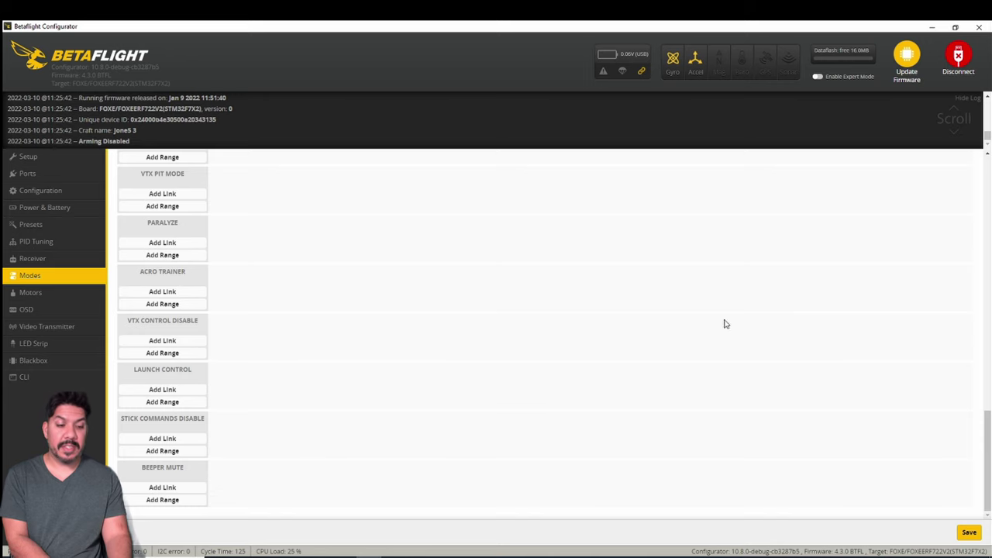
# Step: Keep the Quad X mixer, set the motor protocol to DSHOT600 and enable Bidirectional DShot, accepting the dynamic notch notice
pyautogui.click(65, 293)
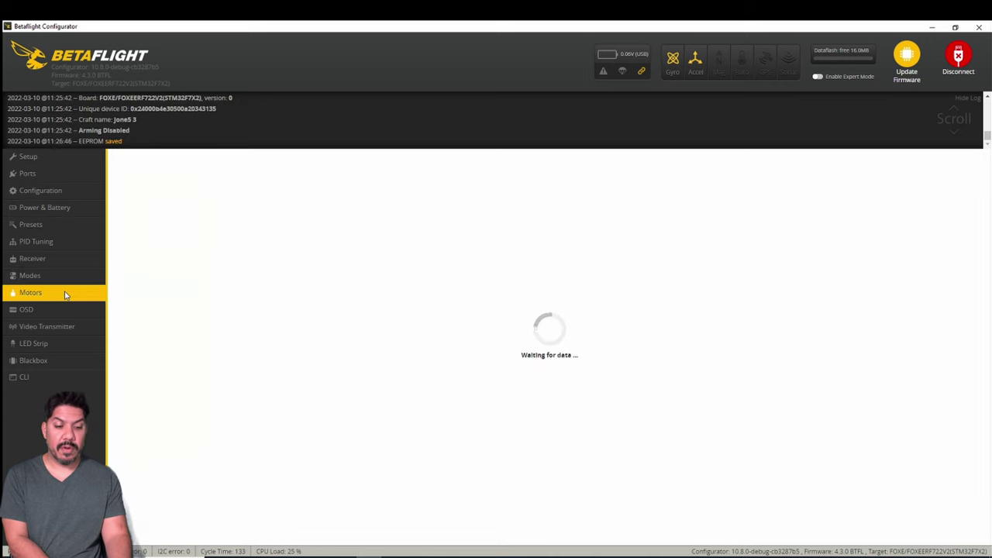
pyautogui.click(155, 207)
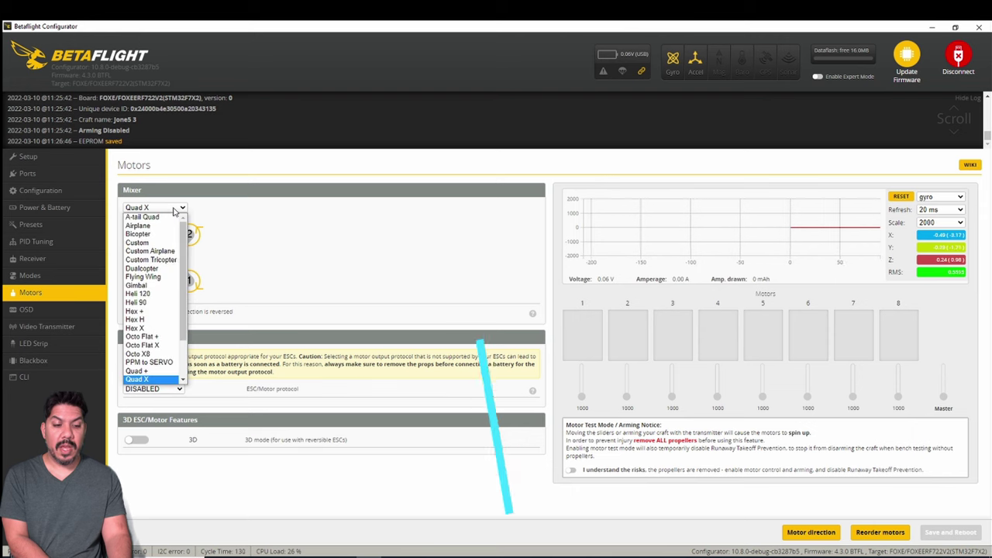
pyautogui.click(188, 302)
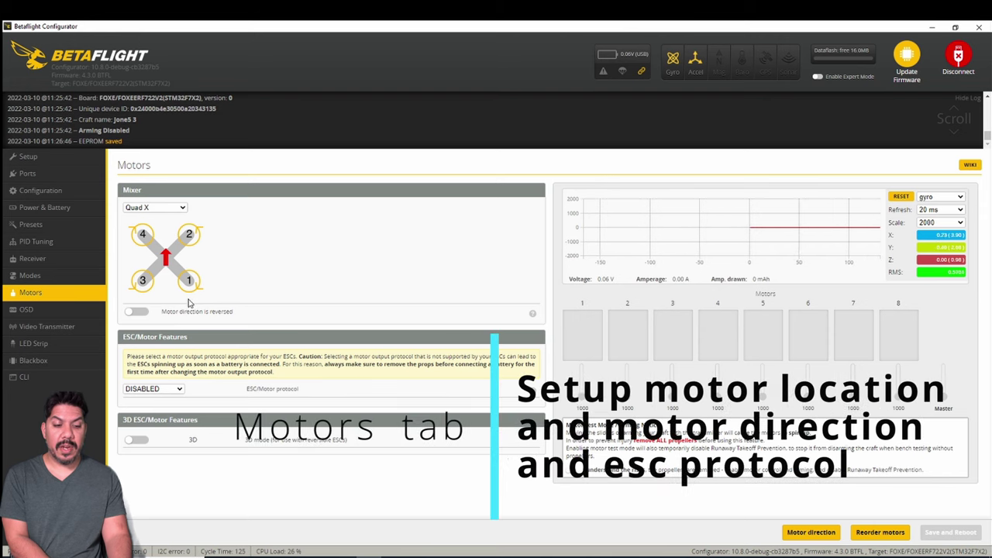
pyautogui.click(153, 388)
pyautogui.click(162, 425)
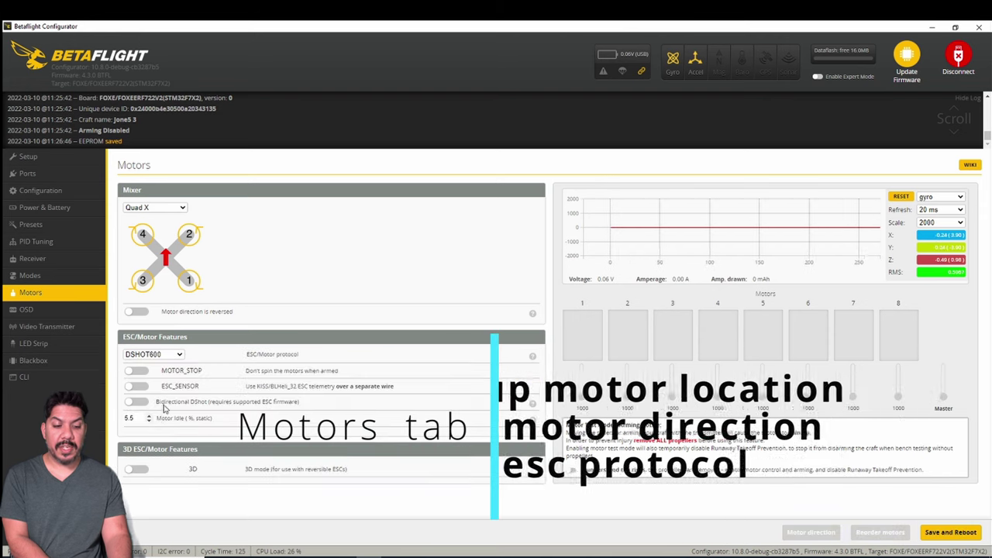
pyautogui.click(136, 402)
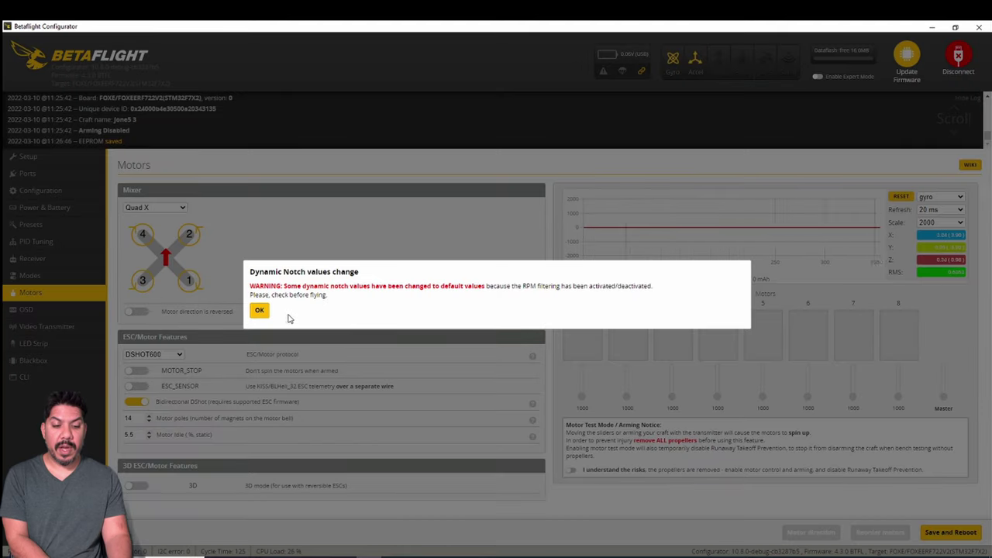
pyautogui.click(260, 311)
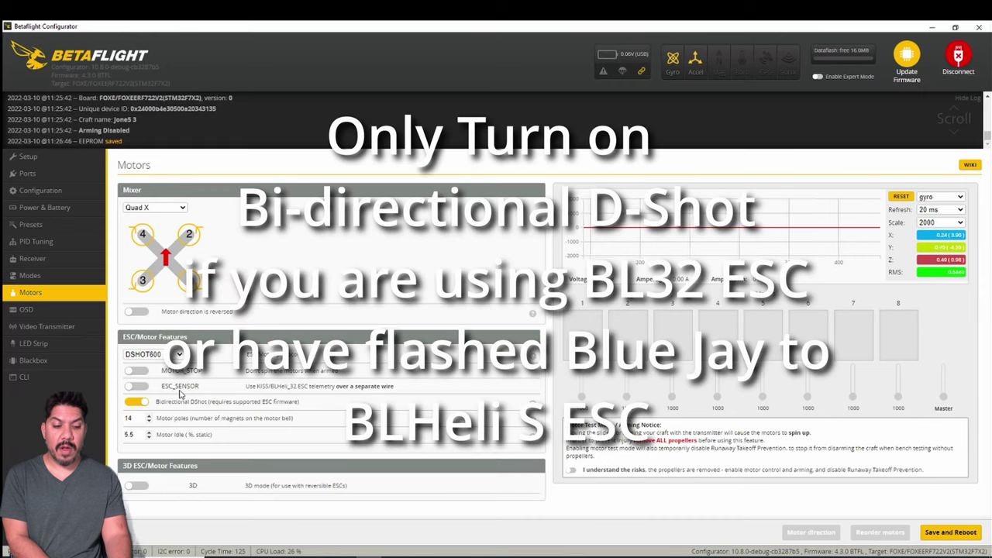
# Step: Reverse the motor direction, save the motor settings with a reboot and reconnect to the flight controller
pyautogui.click(137, 311)
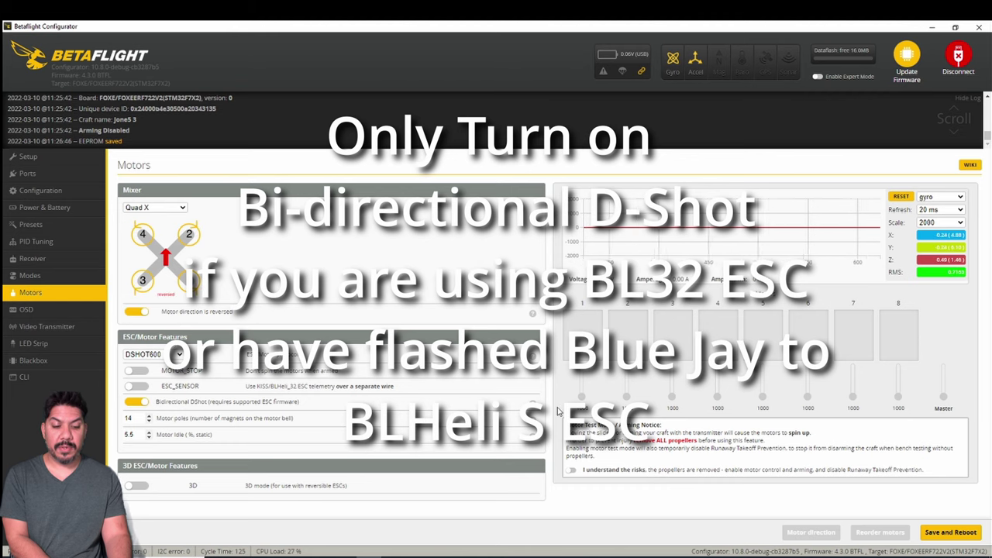
pyautogui.click(963, 536)
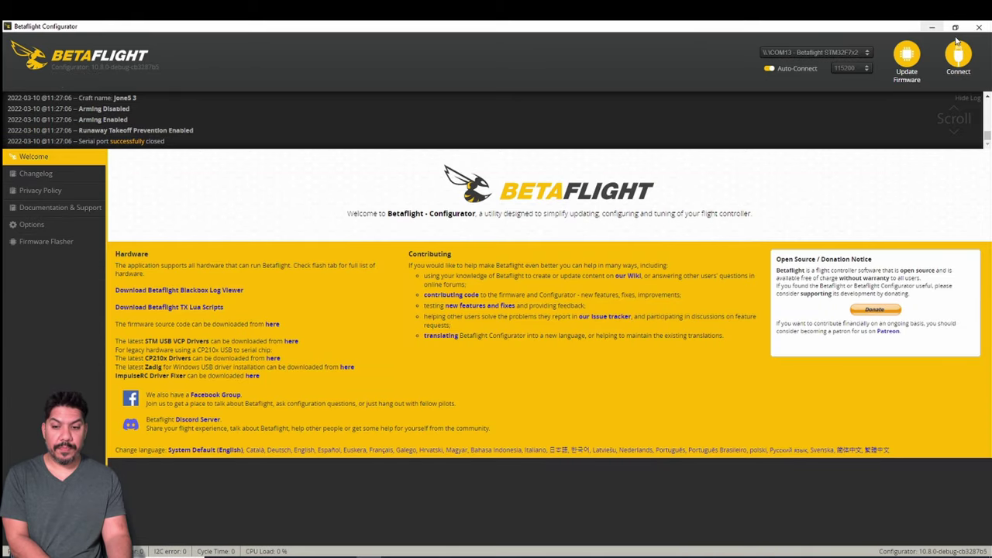
pyautogui.click(957, 46)
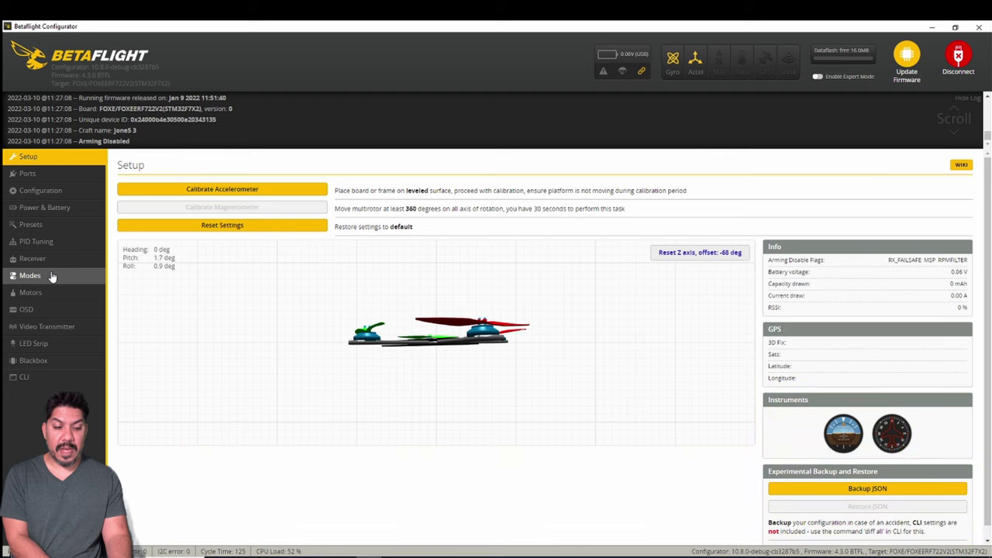
# Step: Add a FLIP OVER AFTER CRASH mode range on AUX 3 from 1750 to 2100 and save the mode settings
pyautogui.click(51, 274)
pyautogui.scroll(-6, 343, 331)
pyautogui.scroll(-6, 344, 331)
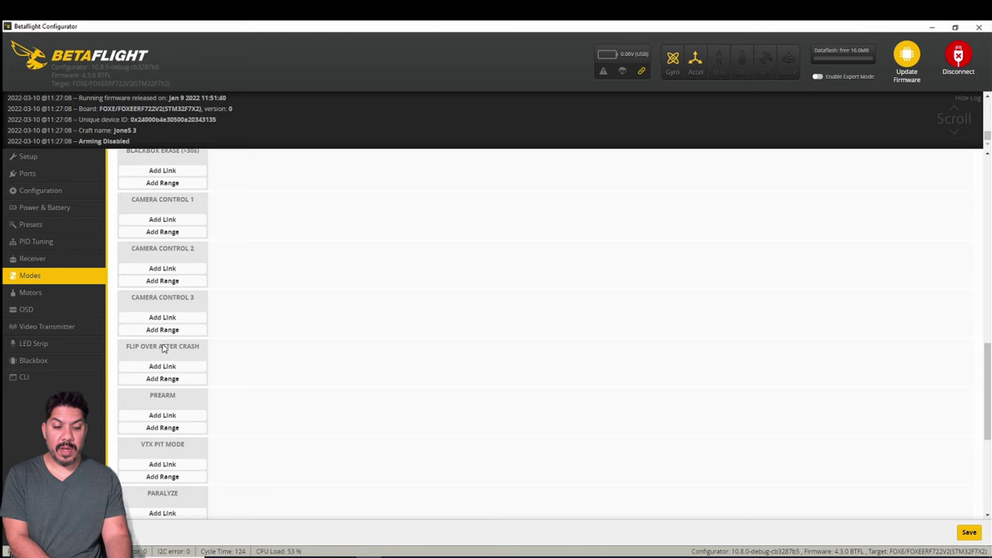
pyautogui.click(162, 378)
pyautogui.click(240, 350)
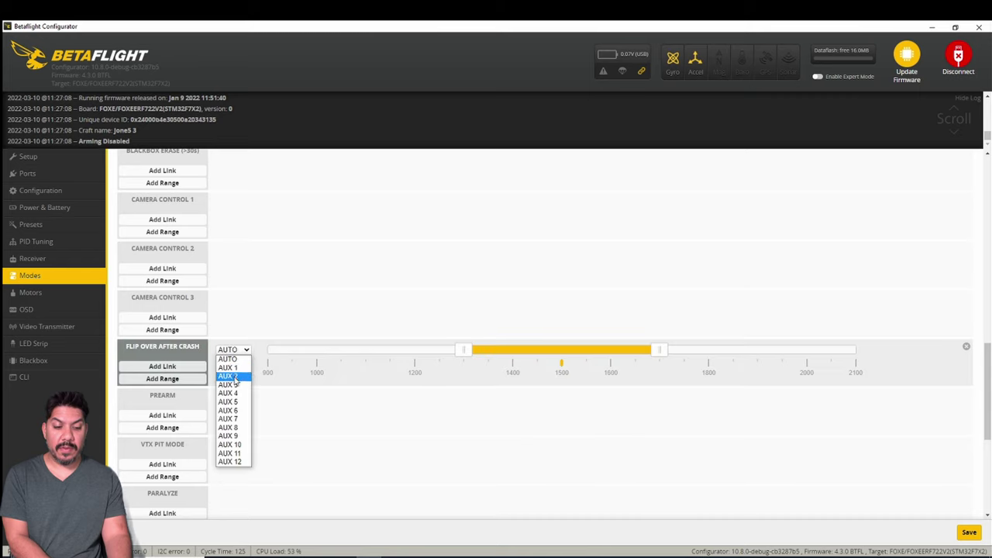
pyautogui.click(232, 385)
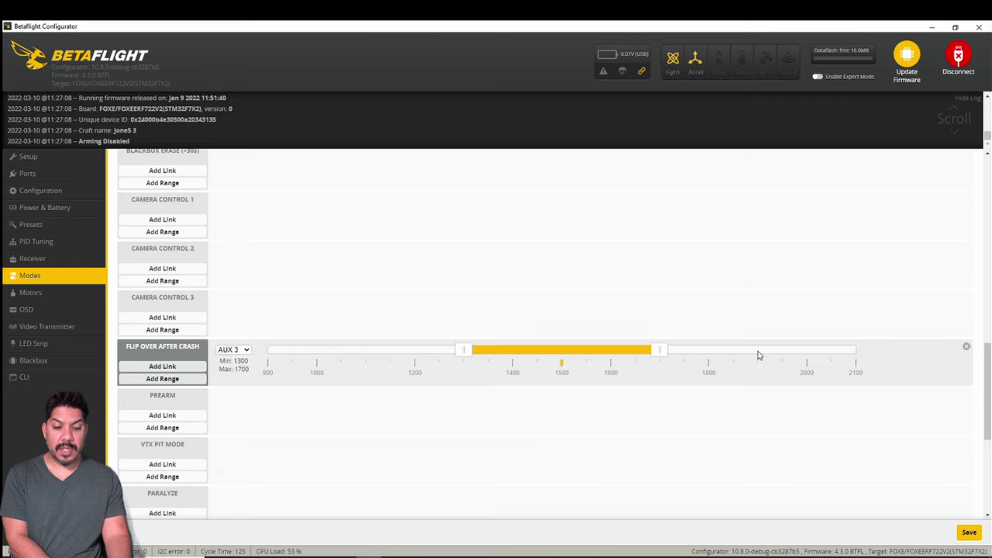
pyautogui.click(852, 349)
pyautogui.moveTo(464, 349); pyautogui.dragTo(684, 349)
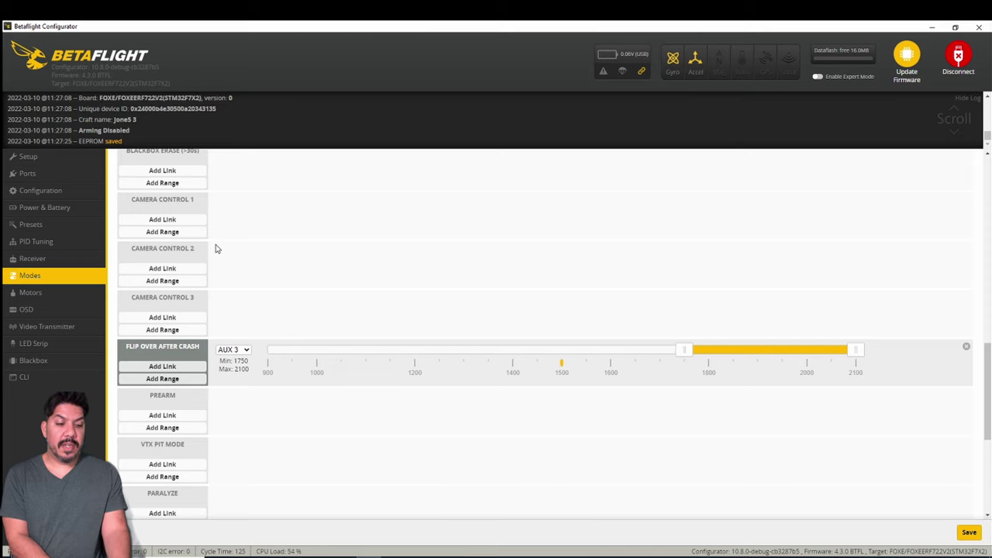
# Step: Enable the battery average cell voltage, throttle position, Timer 2 and total flights OSD elements for OSD profile 1
pyautogui.click(47, 309)
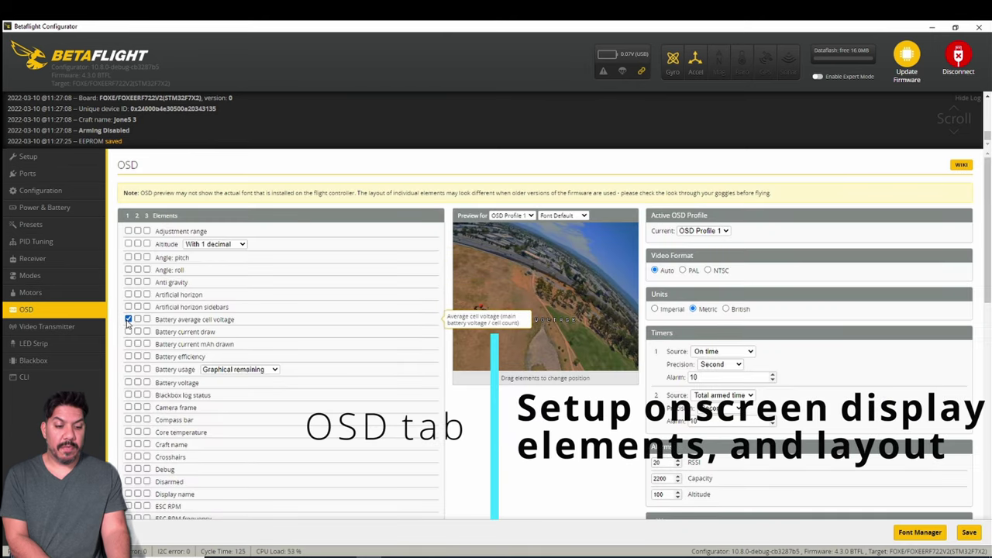
pyautogui.scroll(-1, 128, 407)
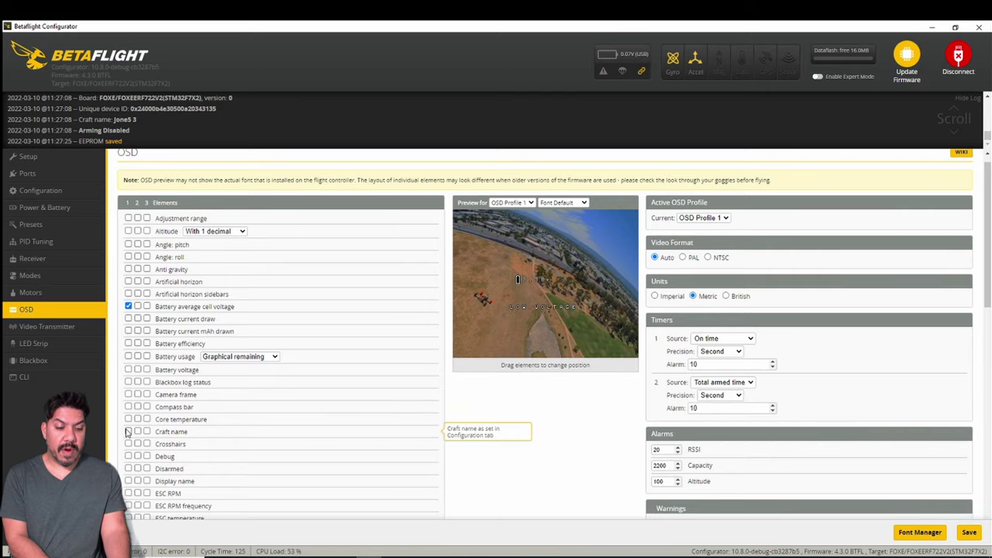
pyautogui.scroll(-6, 128, 432)
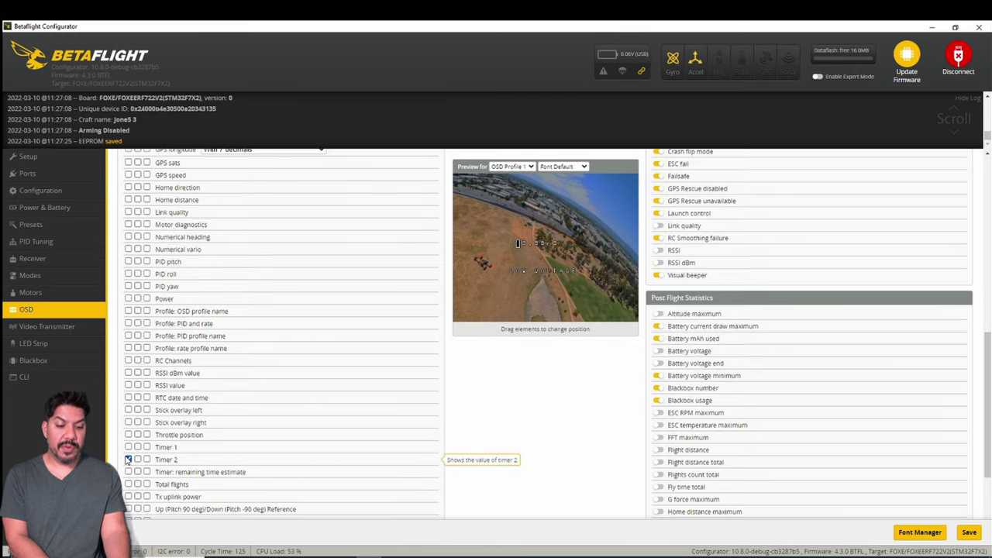
pyautogui.click(127, 459)
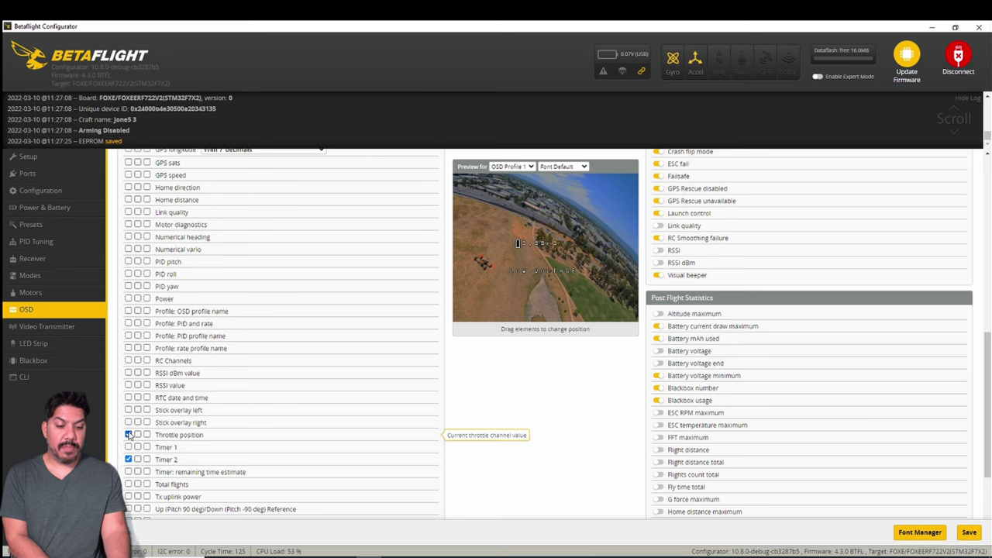
pyautogui.scroll(-3, 231, 400)
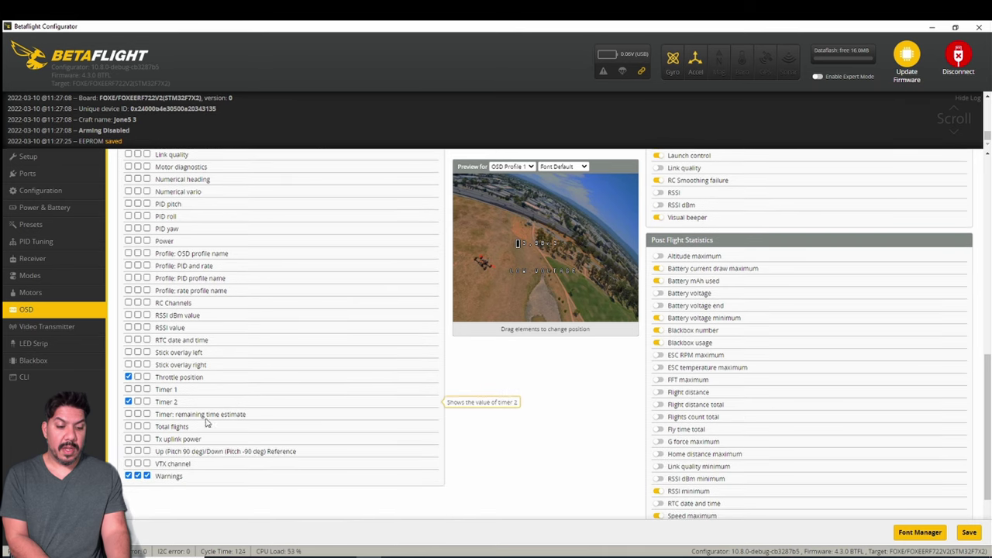
pyautogui.click(128, 427)
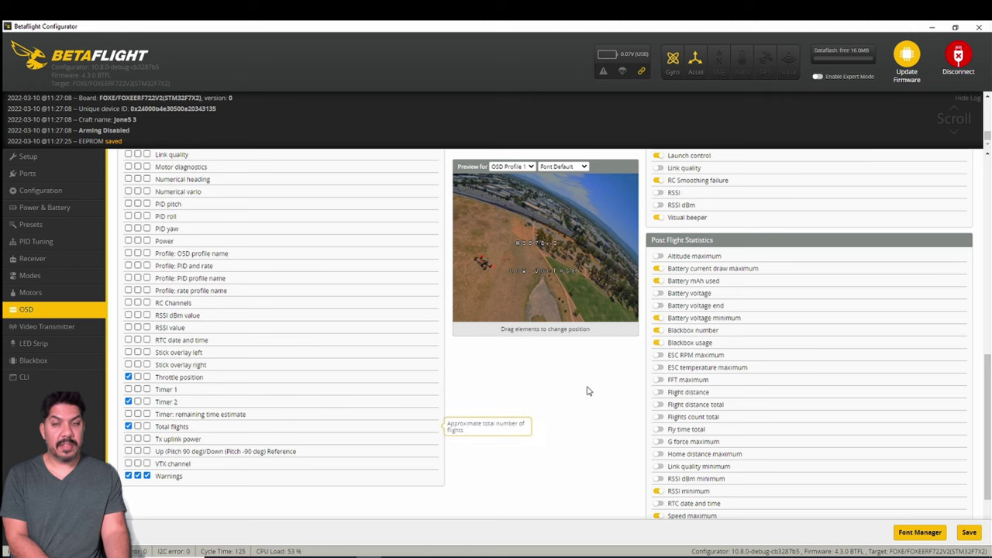
# Step: Enable Flights count total in the post flight statistics and save the OSD settings
pyautogui.scroll(2, 580, 343)
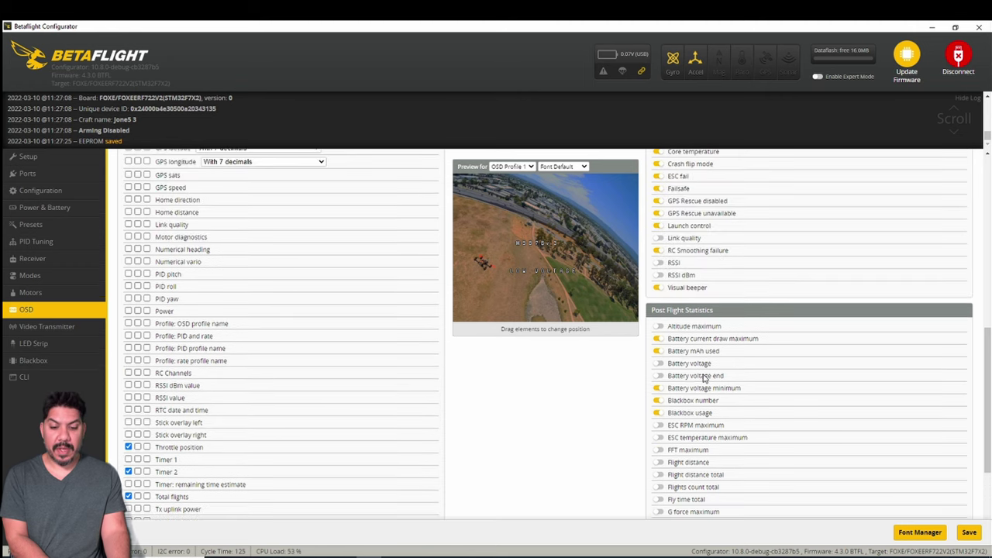
pyautogui.scroll(-2, 703, 377)
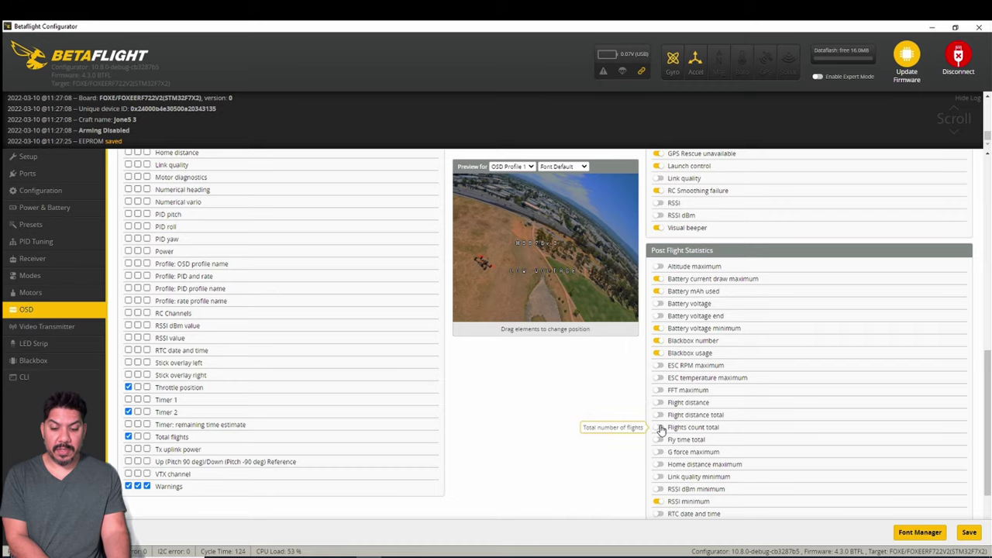
pyautogui.click(659, 427)
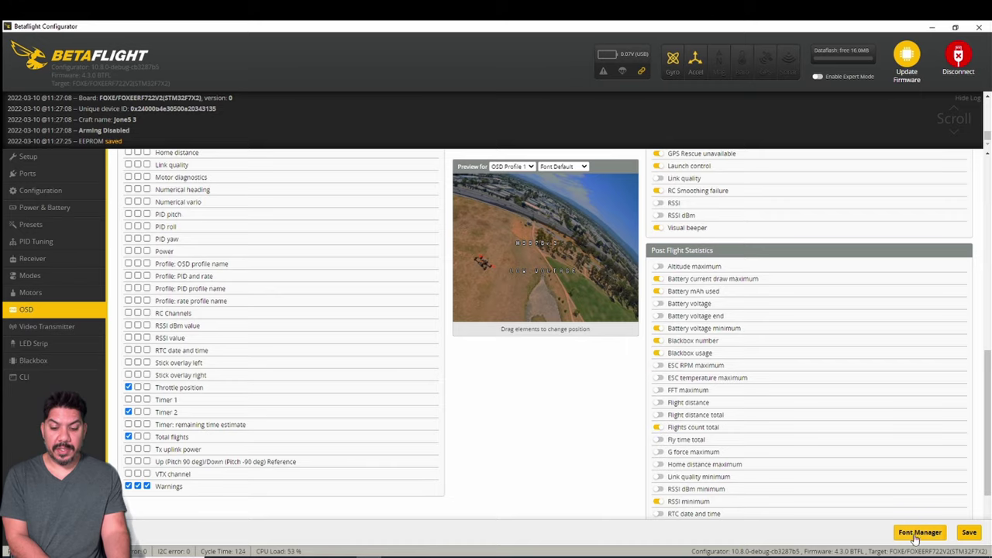
pyautogui.click(974, 535)
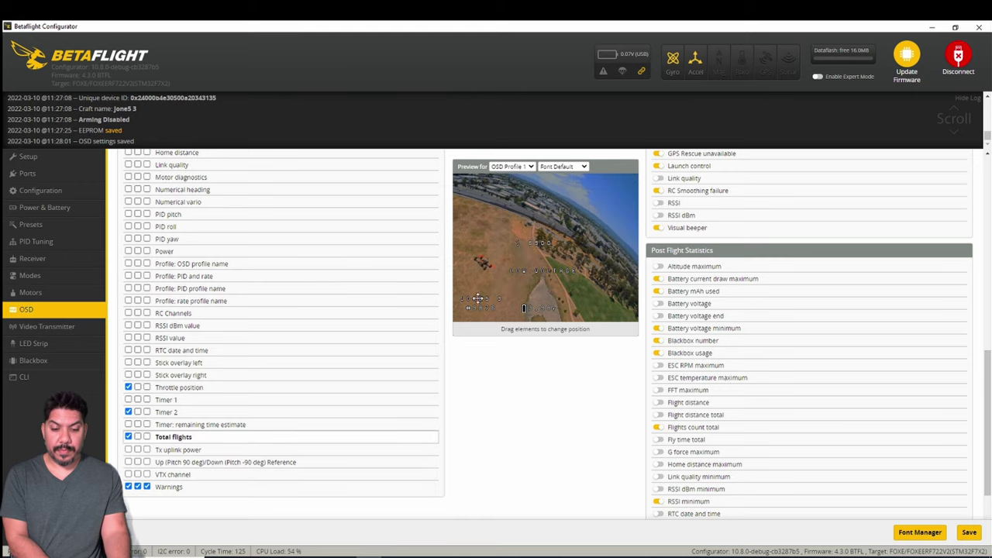
# Step: Arrange the OSD elements along the lower edge of the preview, including total flights and throttle position, and save the layout
pyautogui.moveTo(478, 298); pyautogui.dragTo(462, 320)
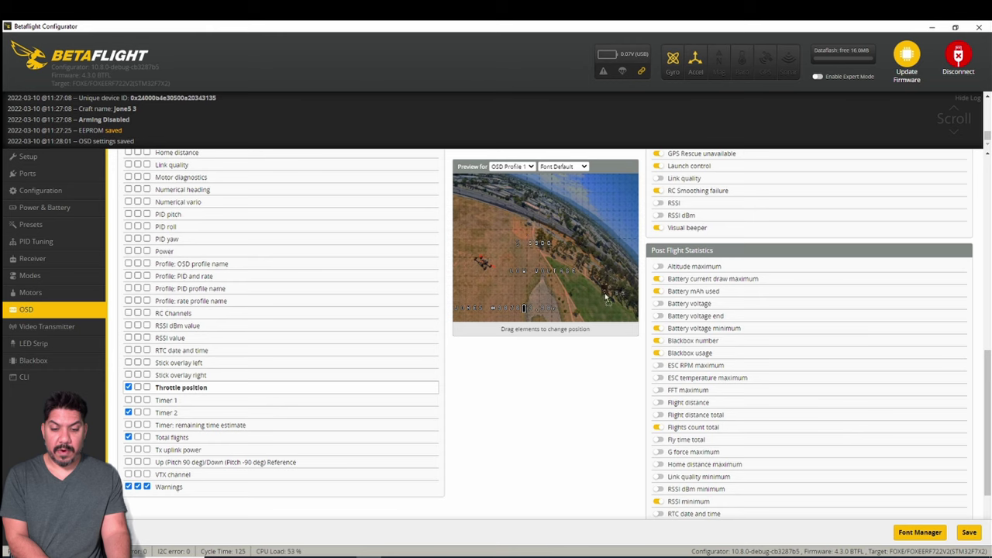
pyautogui.moveTo(606, 297); pyautogui.dragTo(621, 304)
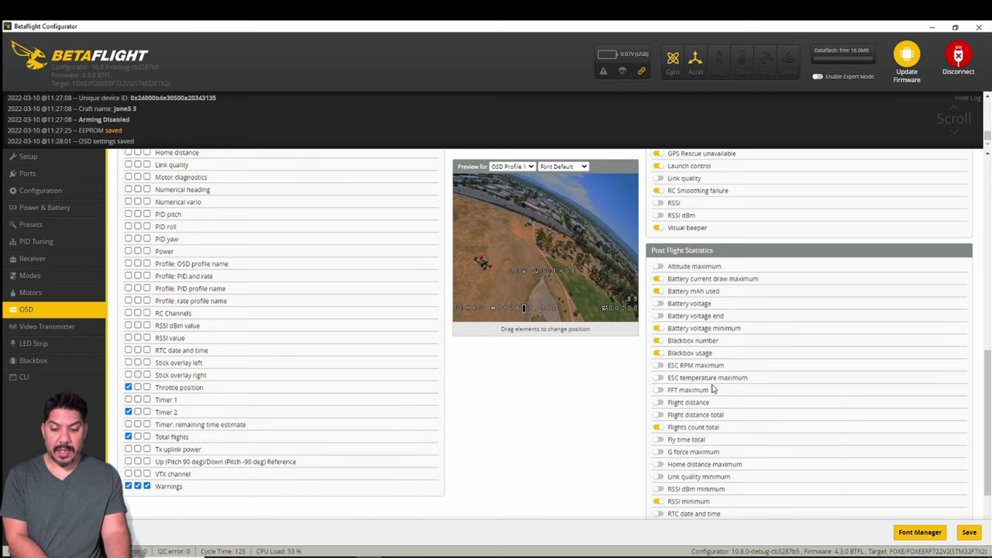
pyautogui.click(969, 532)
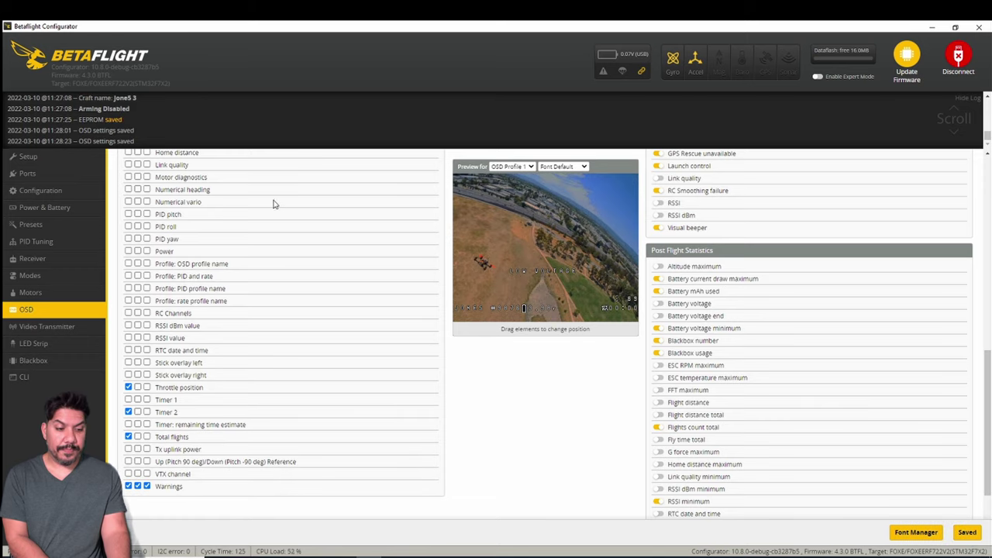
# Step: Check the video transmitter settings and browse the firmware 4.3 presets in the VTX category for a matching VTX table
pyautogui.click(40, 329)
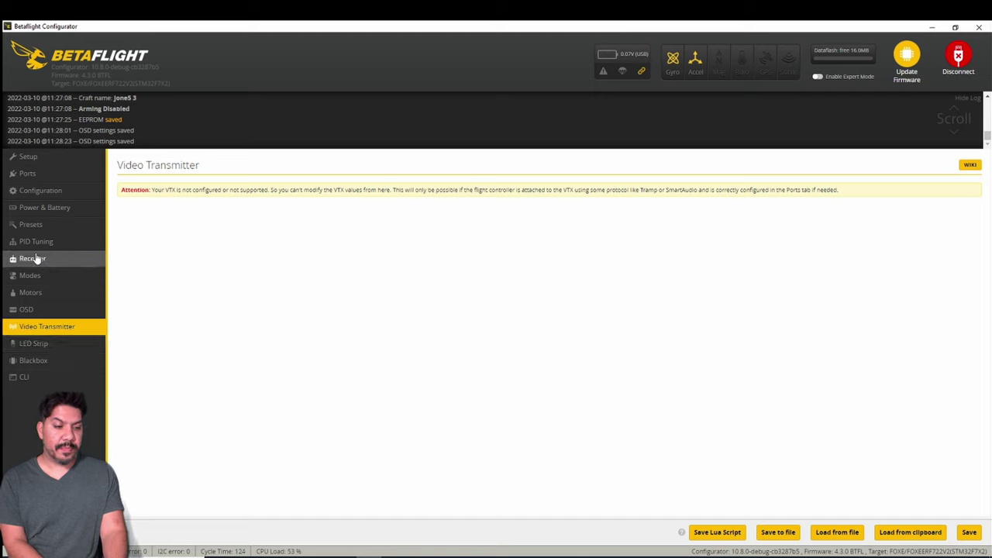
pyautogui.click(41, 226)
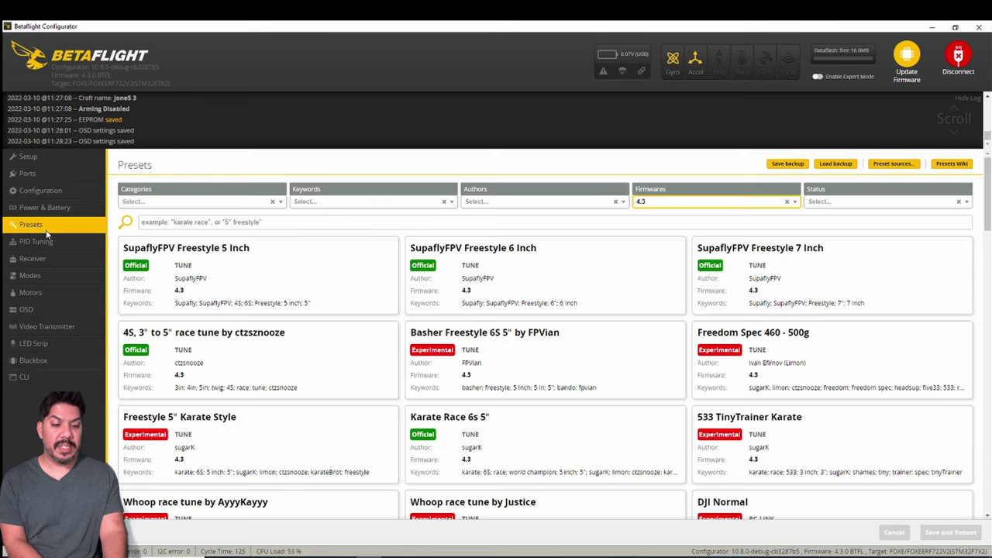
pyautogui.click(284, 205)
pyautogui.scroll(-1, 195, 309)
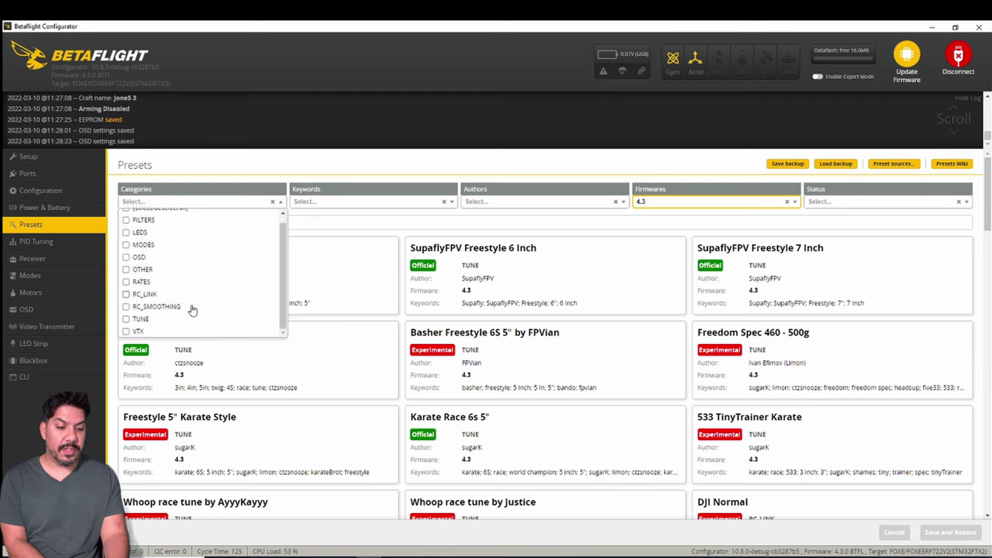
pyautogui.click(128, 333)
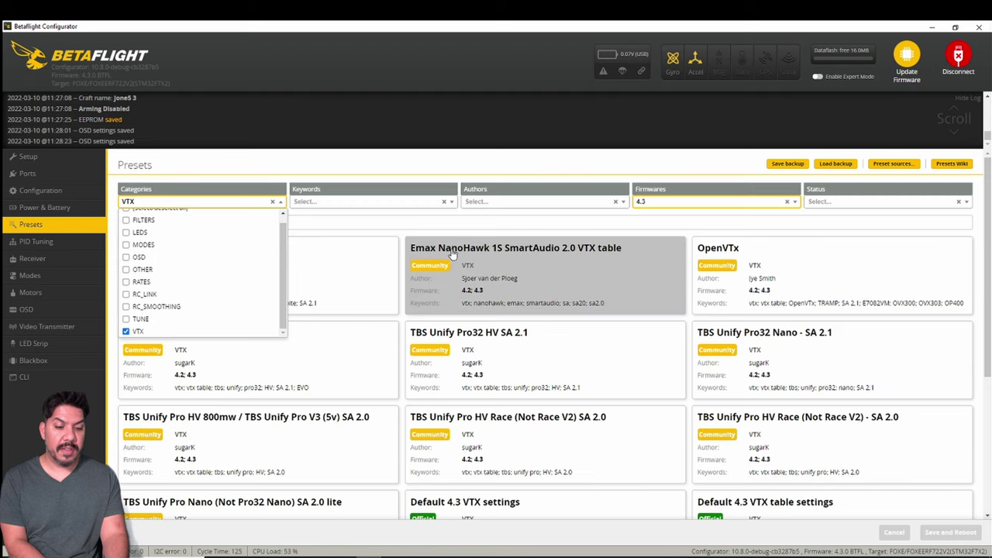
pyautogui.click(462, 172)
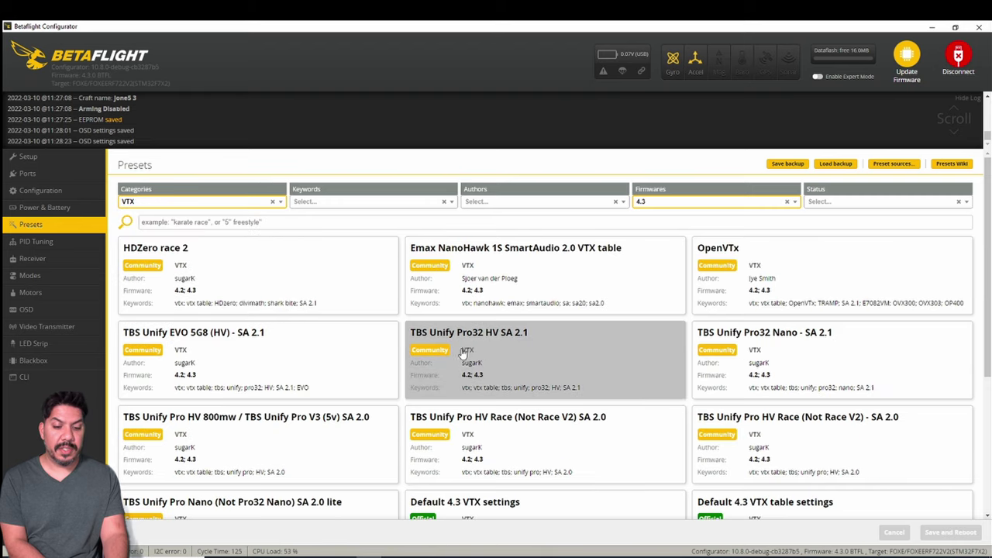
pyautogui.scroll(-5, 618, 391)
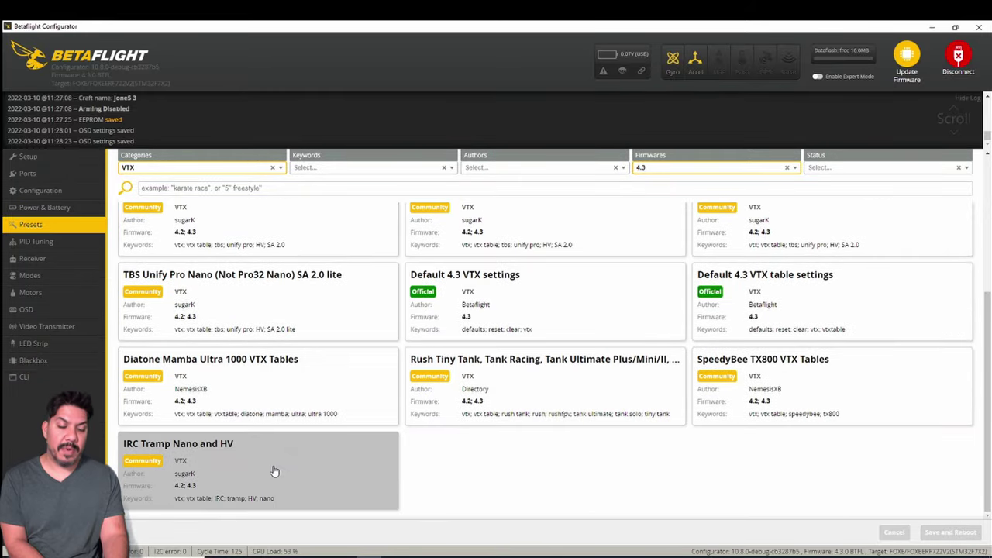
pyautogui.scroll(5, 111, 276)
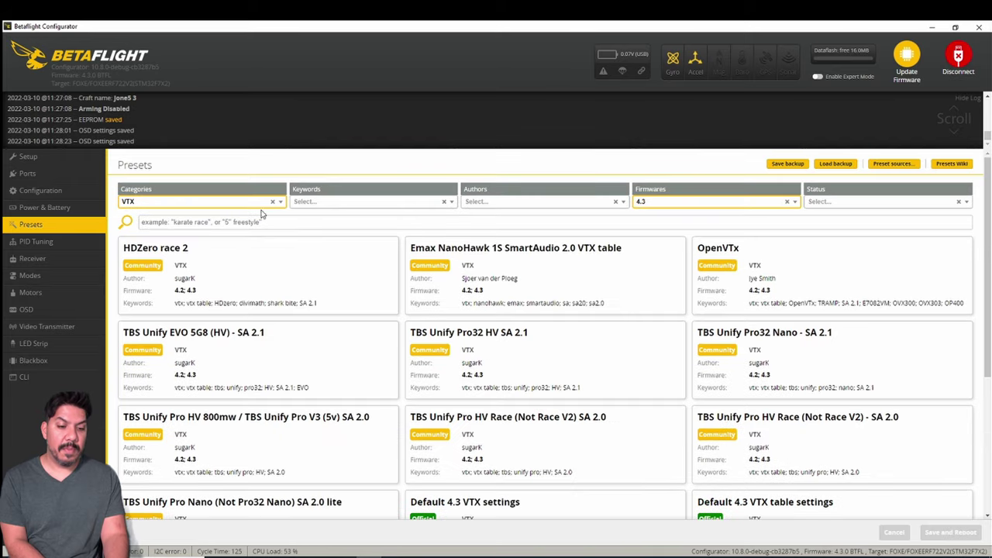
# Step: Change the preset category filter from VTX to RC_LINK and look through the radio link presets
pyautogui.click(281, 203)
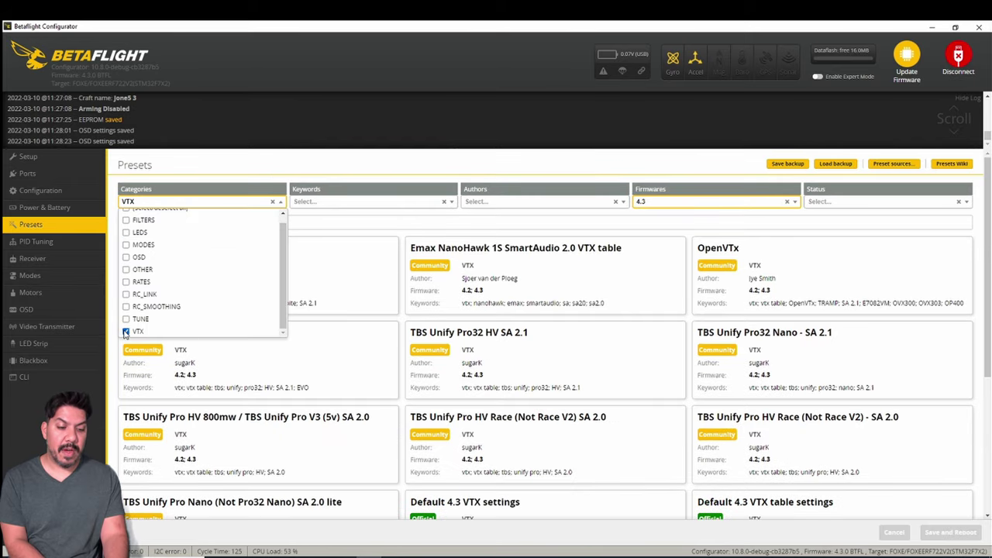
pyautogui.click(125, 331)
pyautogui.click(125, 295)
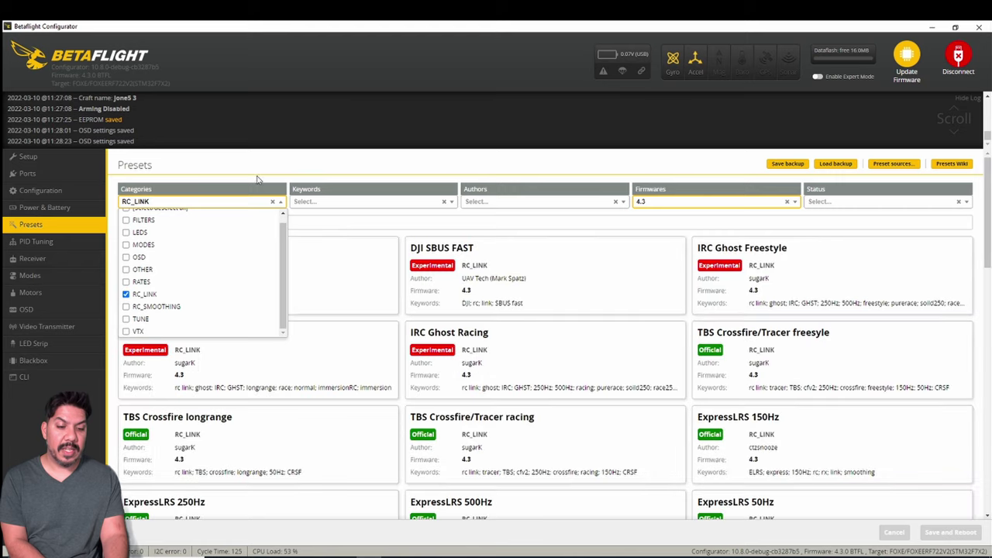
pyautogui.click(258, 161)
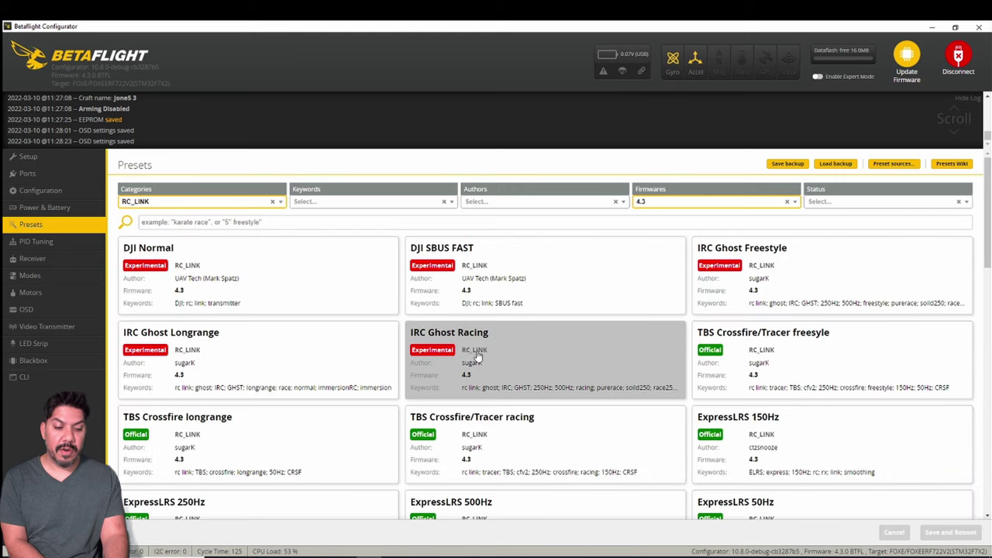
pyautogui.scroll(-1, 576, 436)
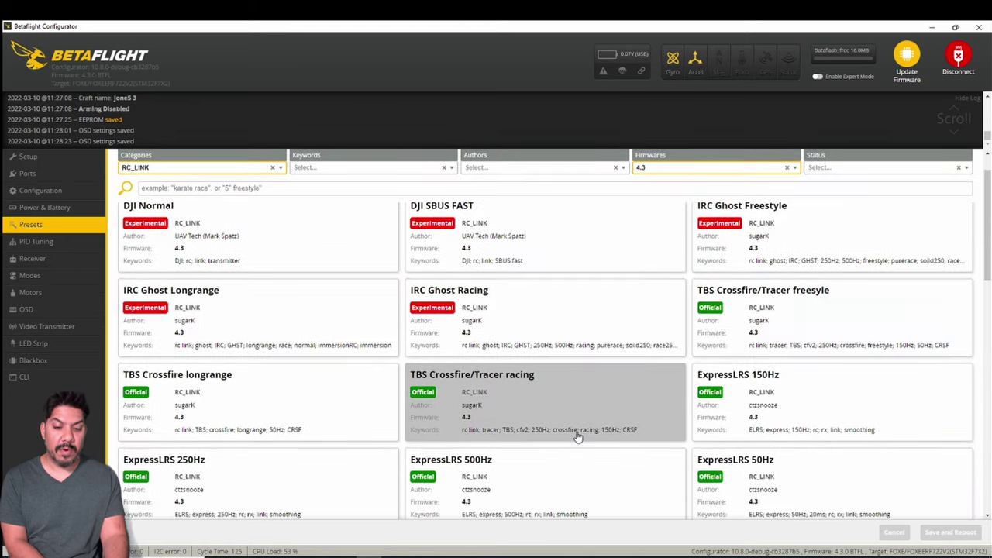
pyautogui.scroll(-1, 575, 436)
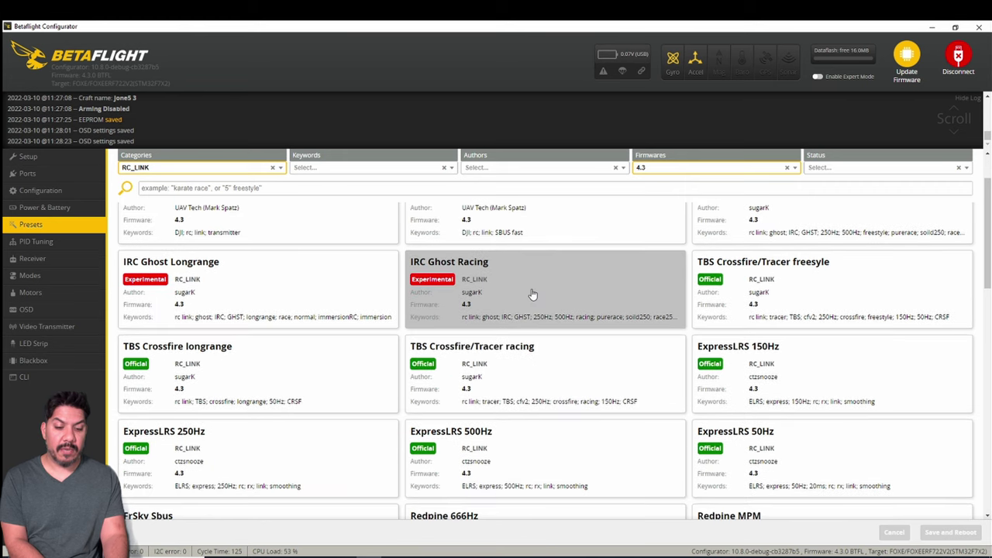
# Step: Apply the IRC Ghost Racing preset with the SolidRace and PureRace option, agree to the warning, and save with a reboot
pyautogui.click(533, 294)
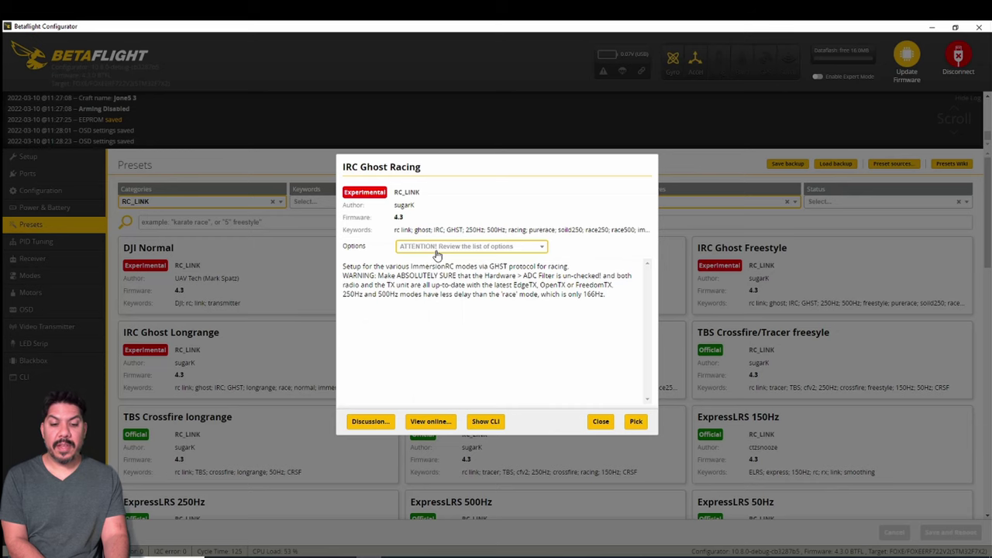
pyautogui.click(438, 249)
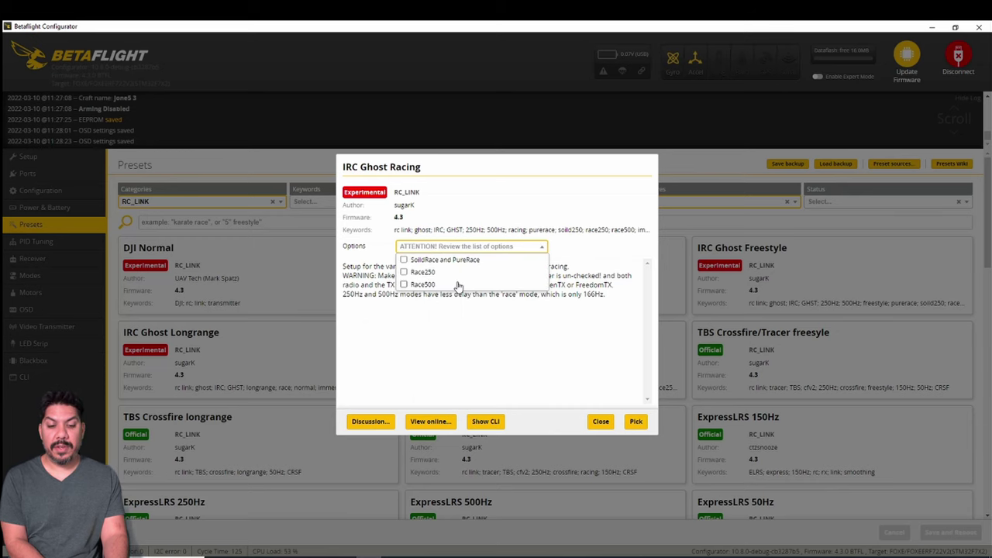
pyautogui.click(402, 260)
pyautogui.click(636, 421)
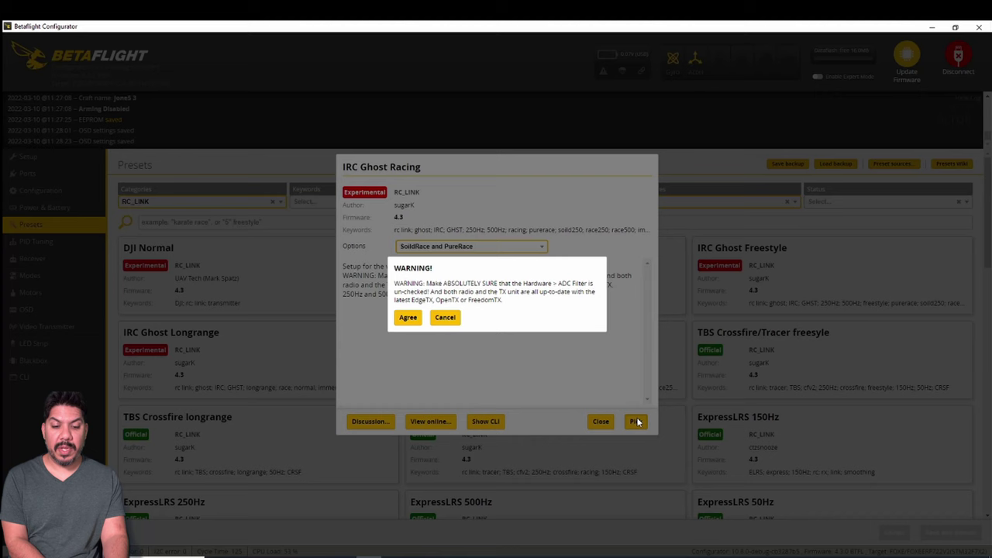
pyautogui.click(406, 319)
pyautogui.click(951, 533)
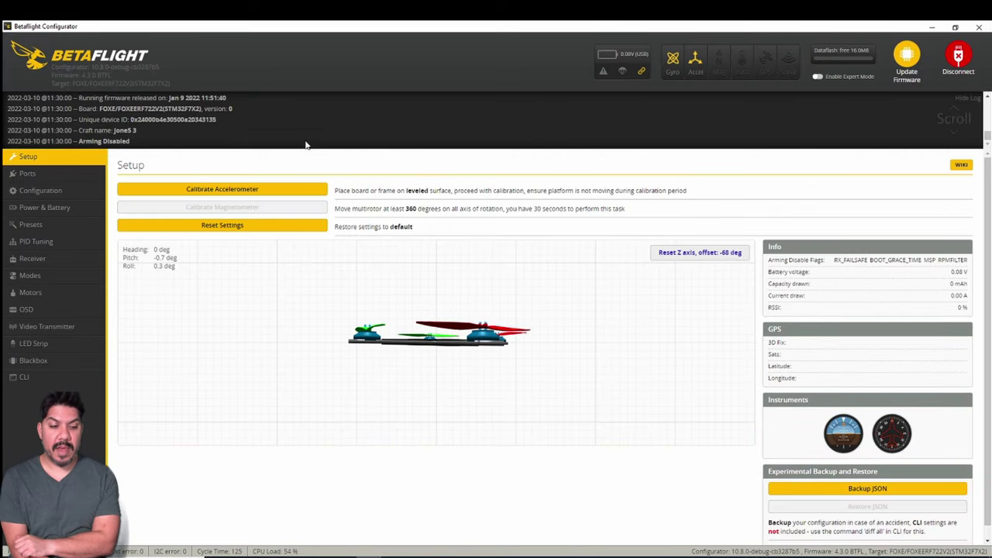
# Step: Search the firmware 4.3 presets for "freedom"
pyautogui.click(35, 224)
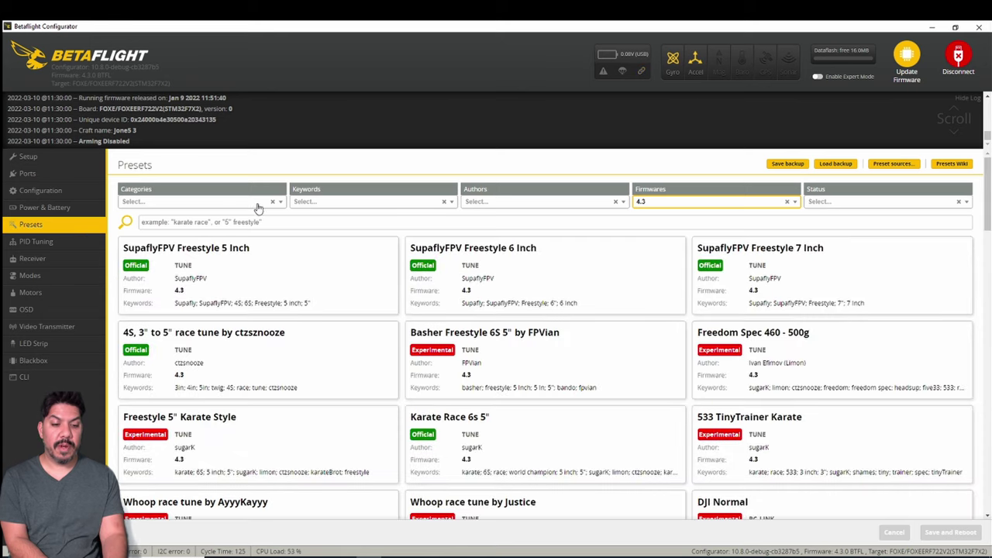
pyautogui.click(281, 203)
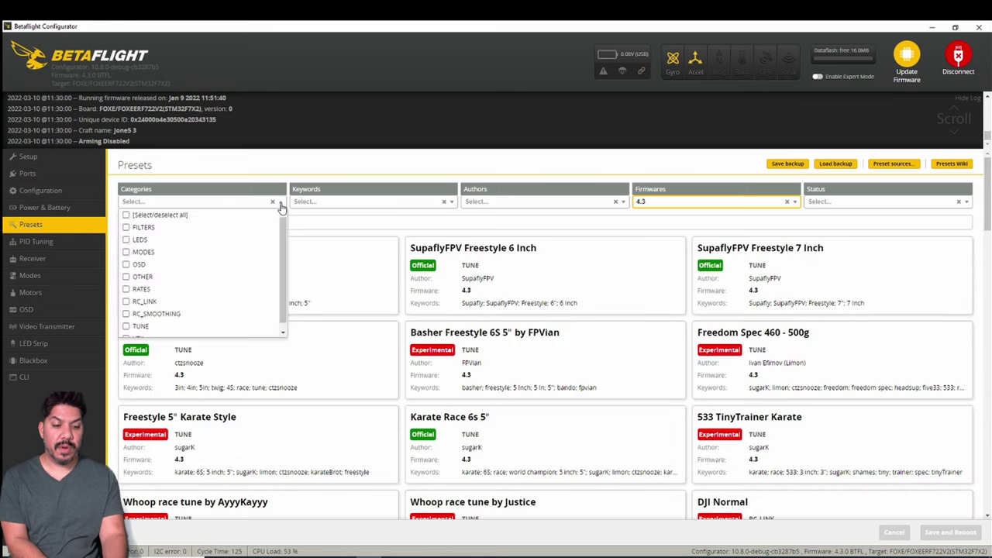
pyautogui.scroll(-1, 264, 219)
pyautogui.click(356, 218)
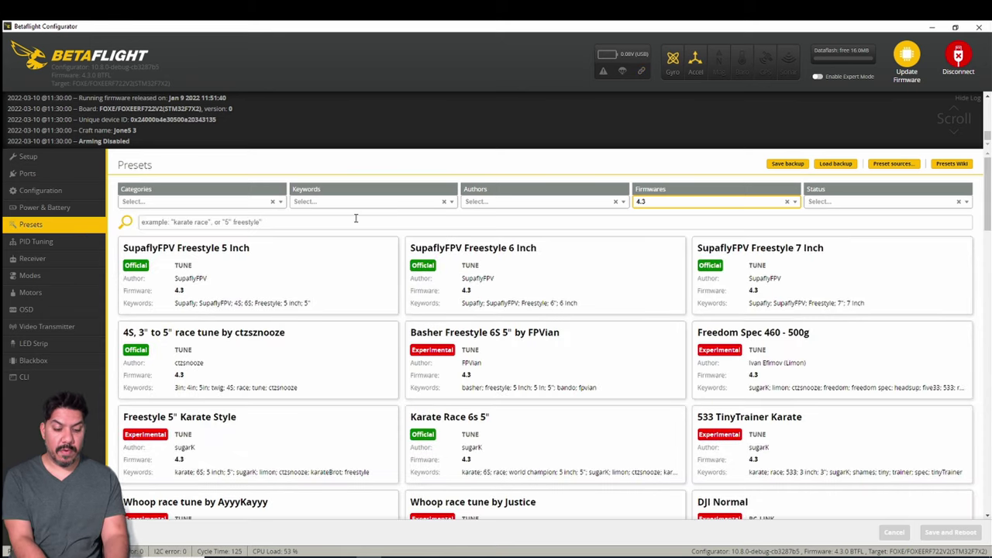
pyautogui.write('freedom')
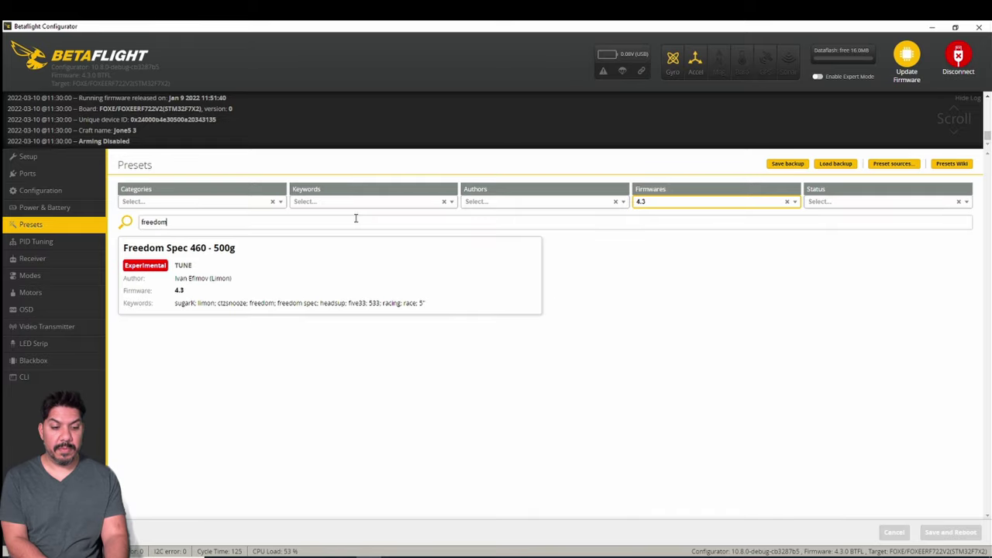
# Step: Apply the Freedom Spec 460 - 500g tune preset with its default options, agree to the DSHOT warning, and save with a reboot
pyautogui.click(294, 261)
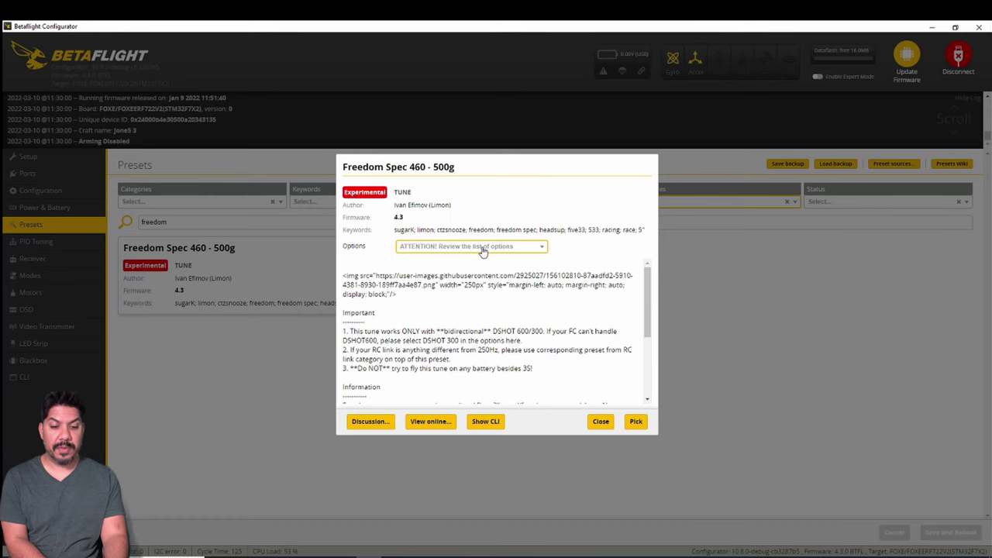
pyautogui.click(482, 248)
pyautogui.click(469, 224)
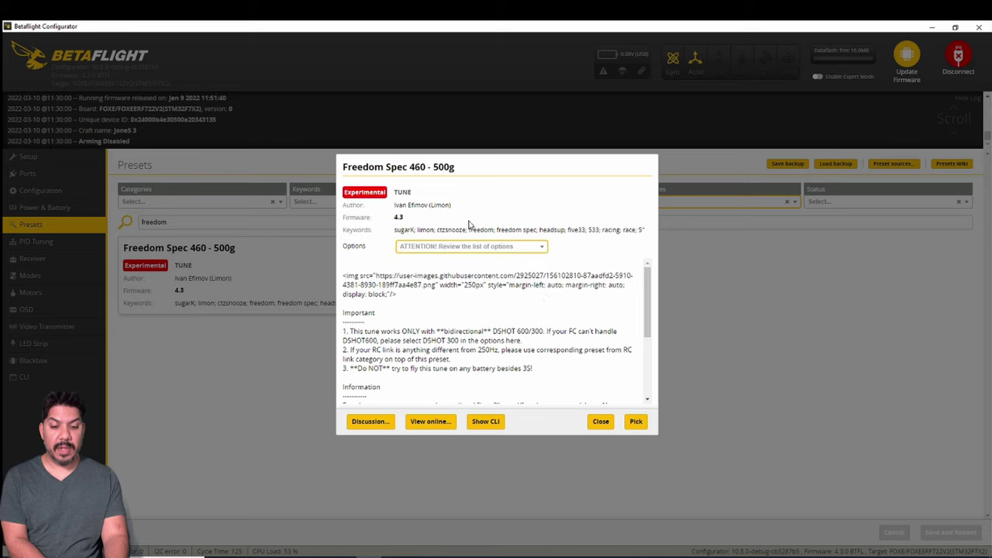
pyautogui.click(636, 421)
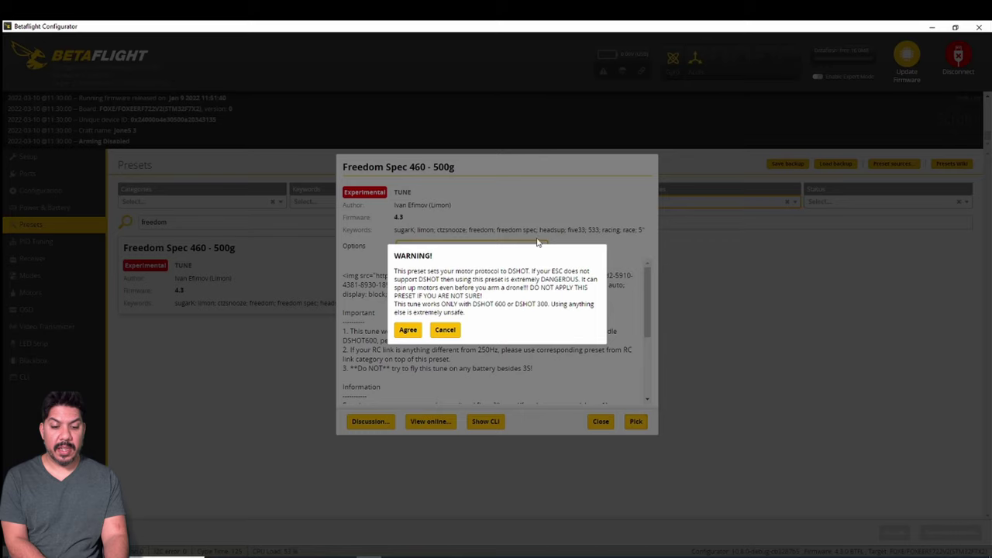
pyautogui.click(417, 332)
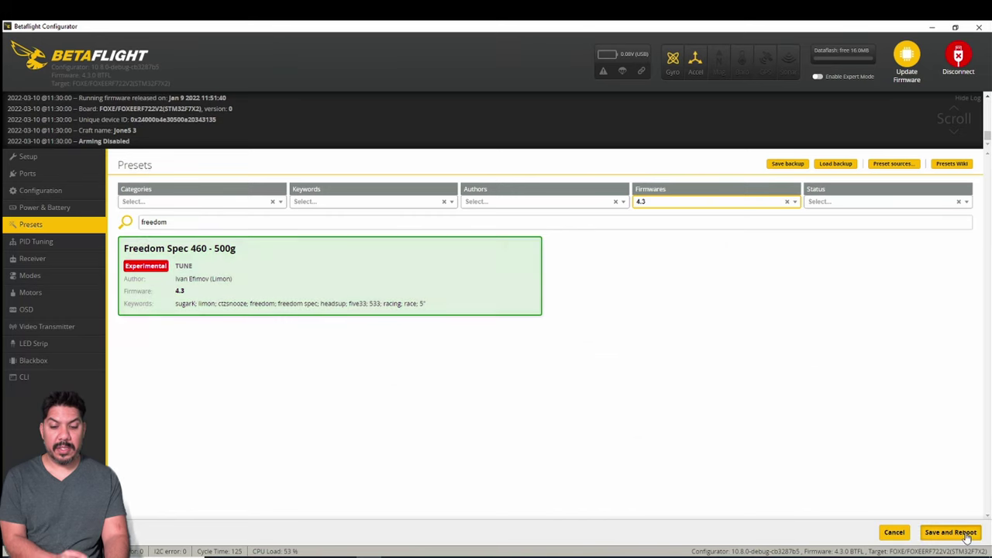
pyautogui.click(966, 536)
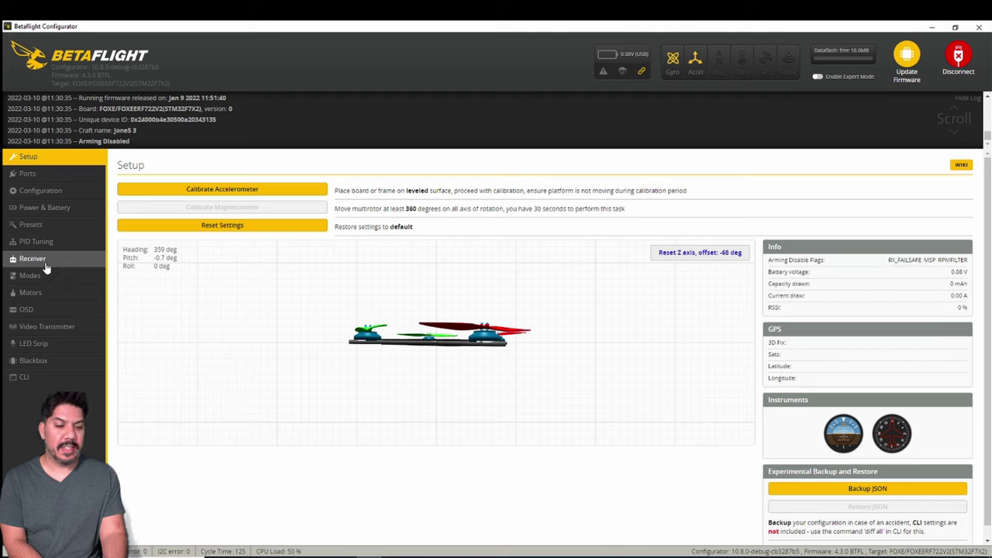
# Step: Filter the firmware 4.3 presets to the RATES category and look through the available rate presets
pyautogui.click(31, 224)
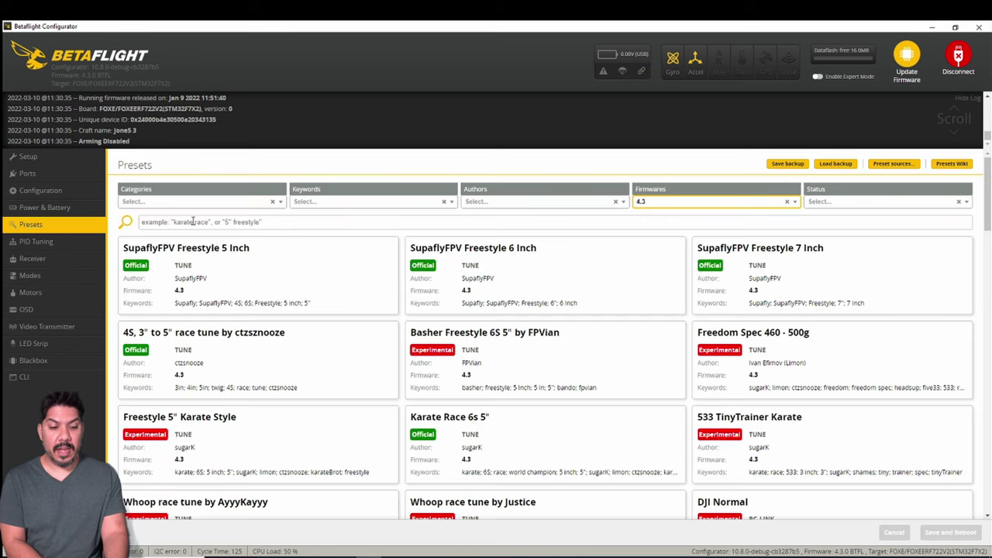
pyautogui.click(220, 202)
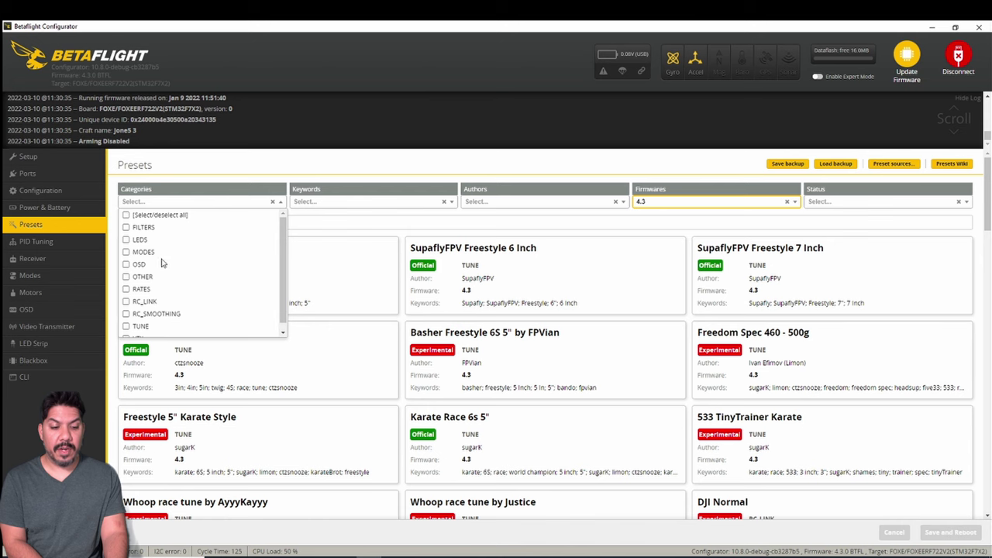
pyautogui.click(126, 290)
pyautogui.scroll(-1, 321, 266)
pyautogui.scroll(-2, 600, 317)
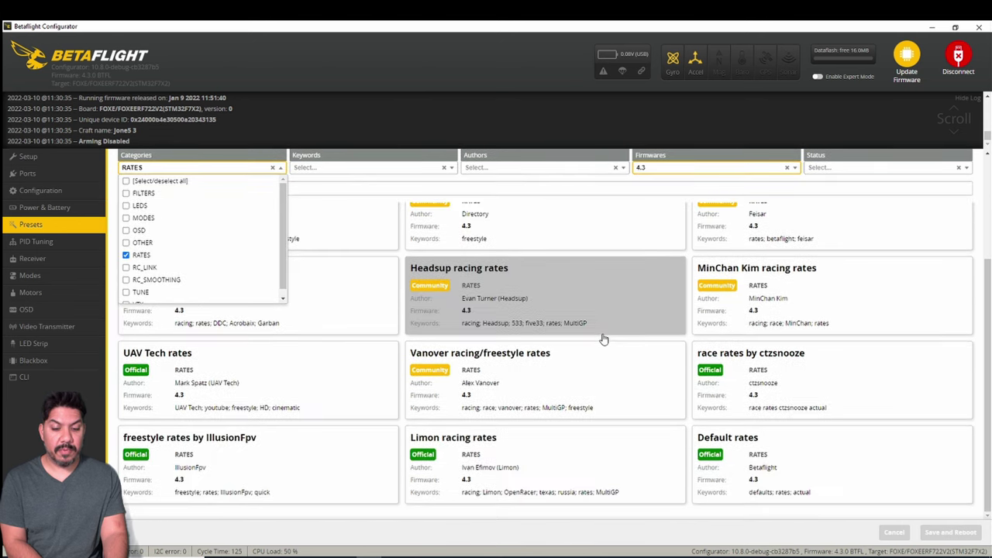
pyautogui.scroll(3, 602, 339)
pyautogui.click(568, 219)
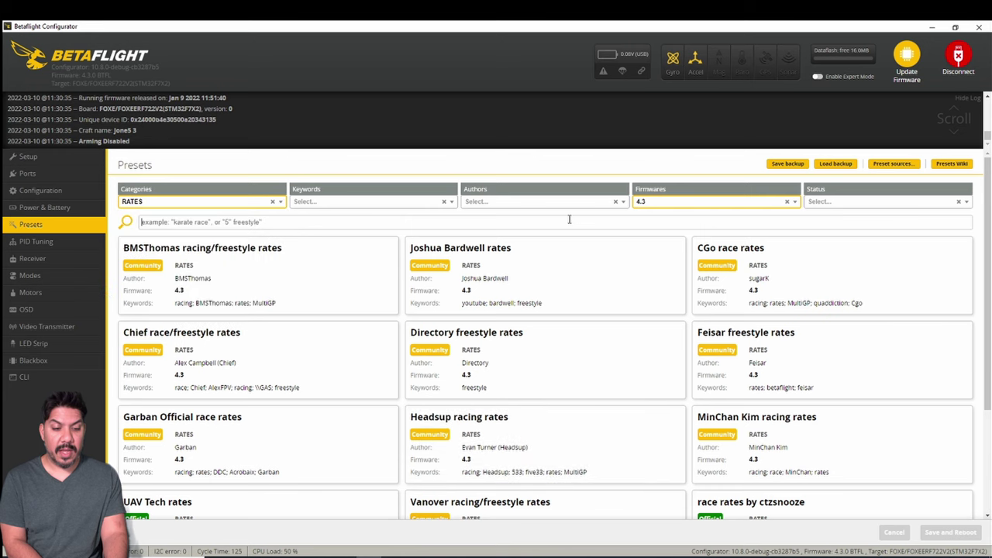
pyautogui.scroll(-1, 465, 356)
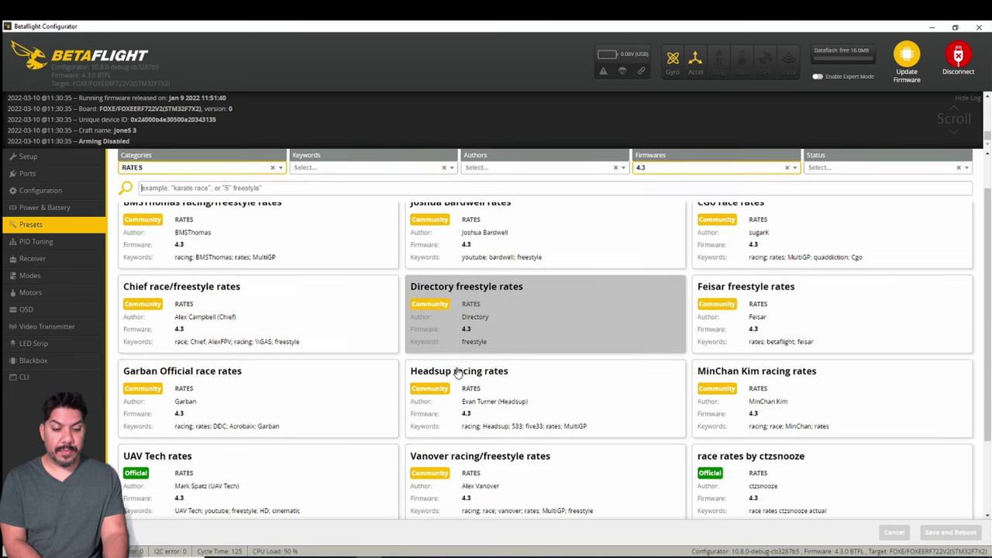
# Step: Apply the Headsup racing rates preset with its default options and save with a reboot
pyautogui.click(517, 387)
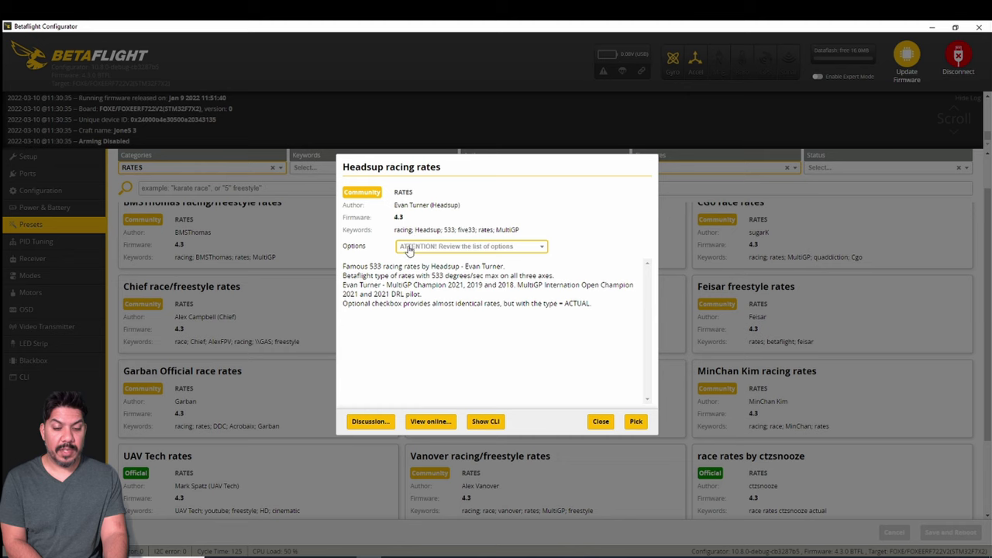
pyautogui.click(409, 248)
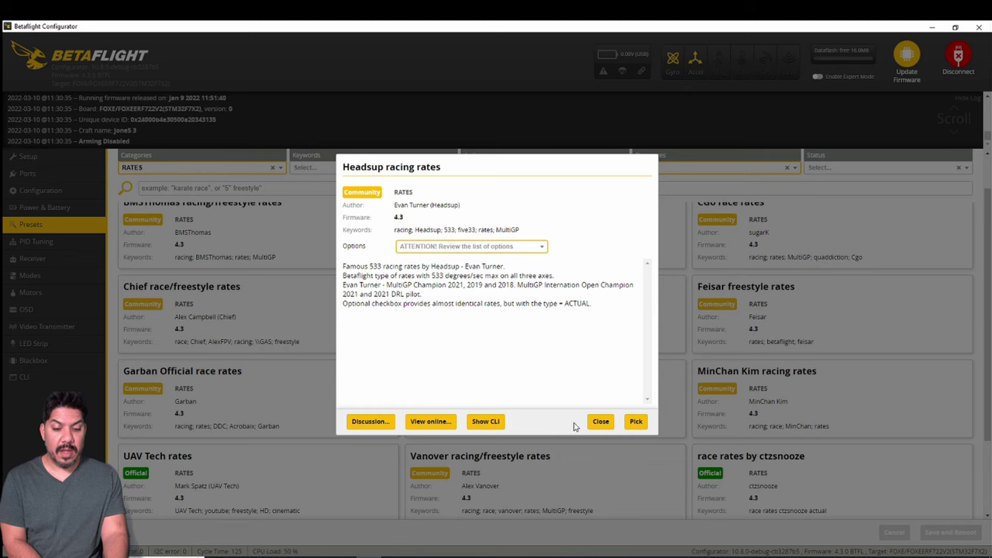
pyautogui.click(636, 421)
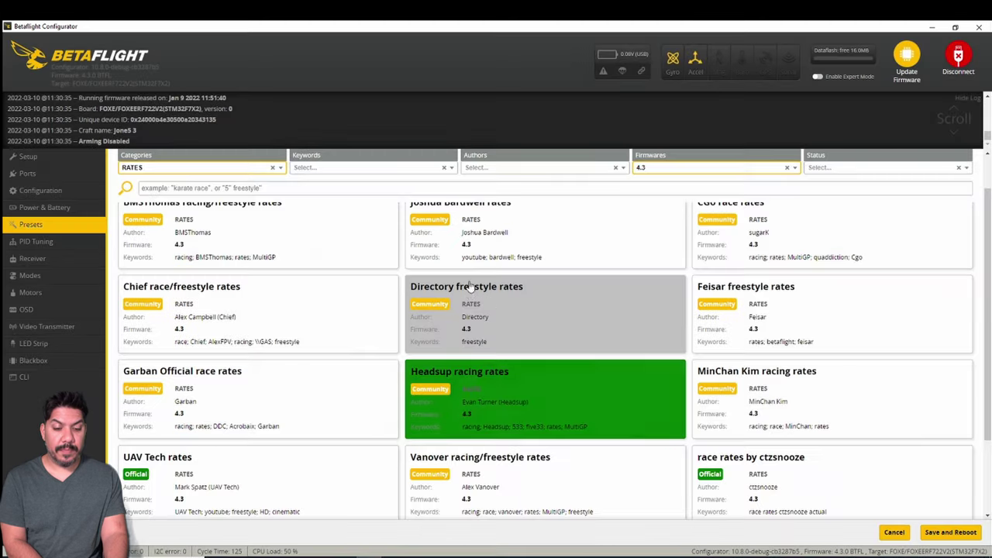
pyautogui.click(948, 532)
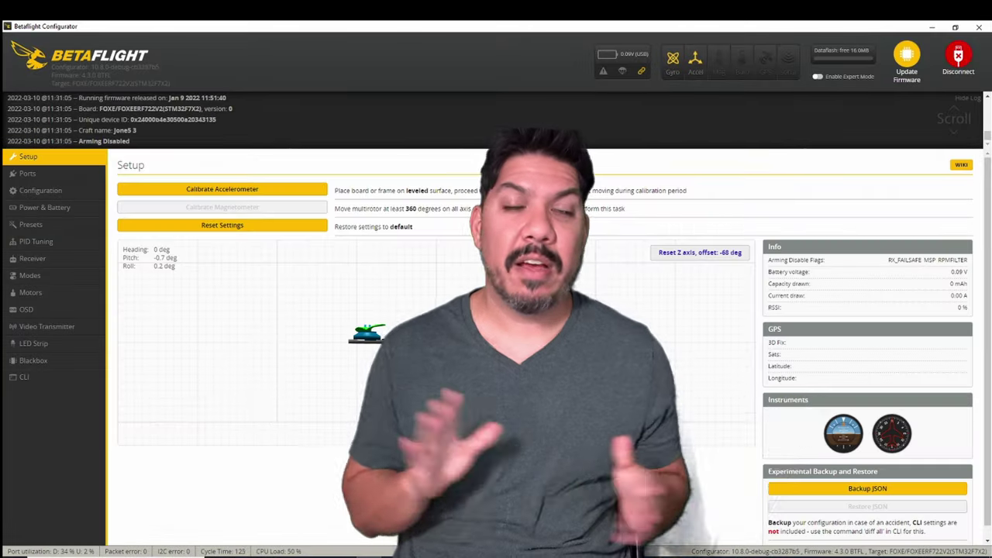